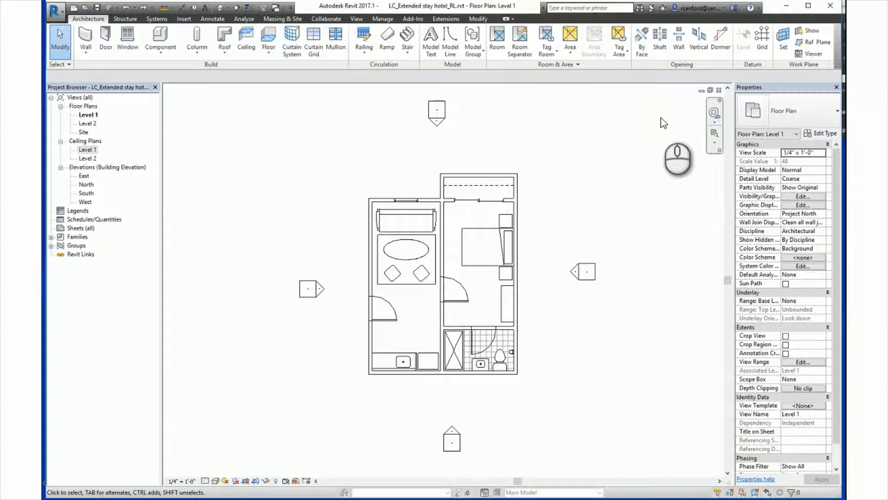
Open the Level 1 ceiling plan and start placing a component.
click(86, 141)
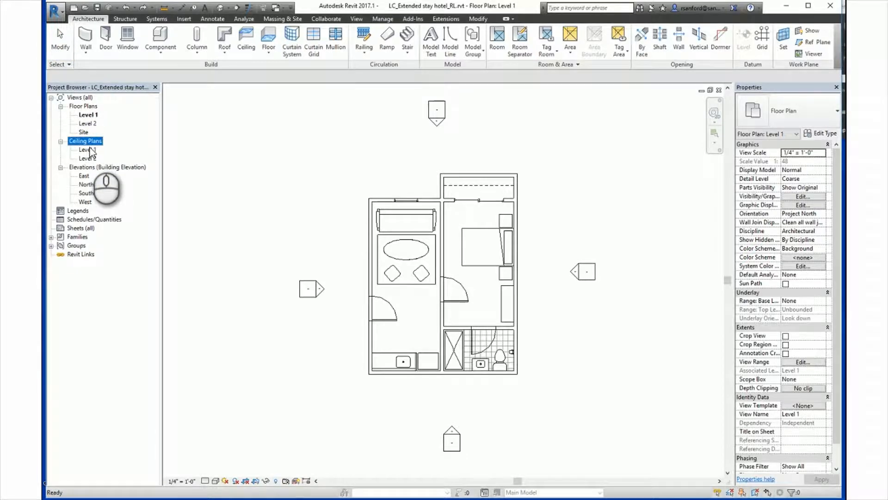
double_click(88, 149)
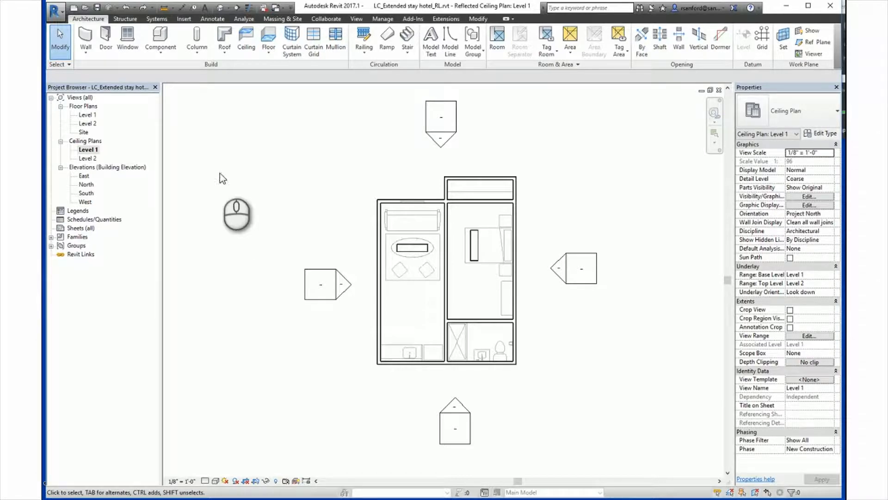
click(89, 22)
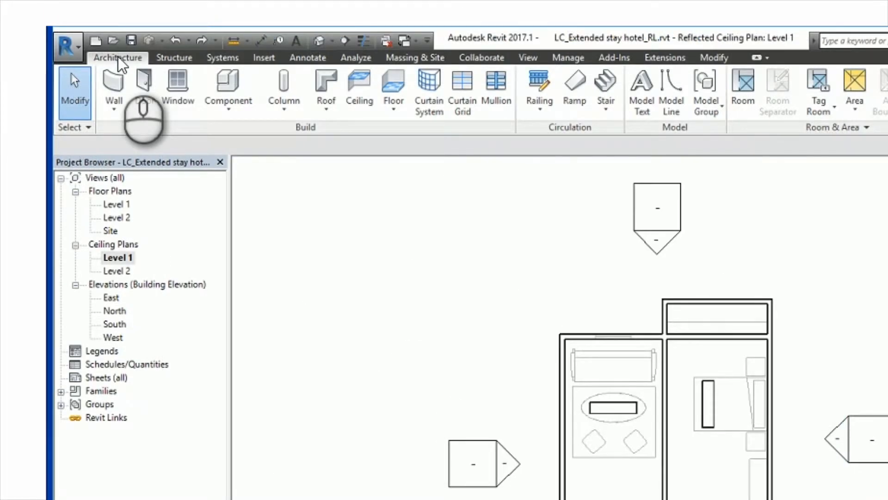
click(233, 111)
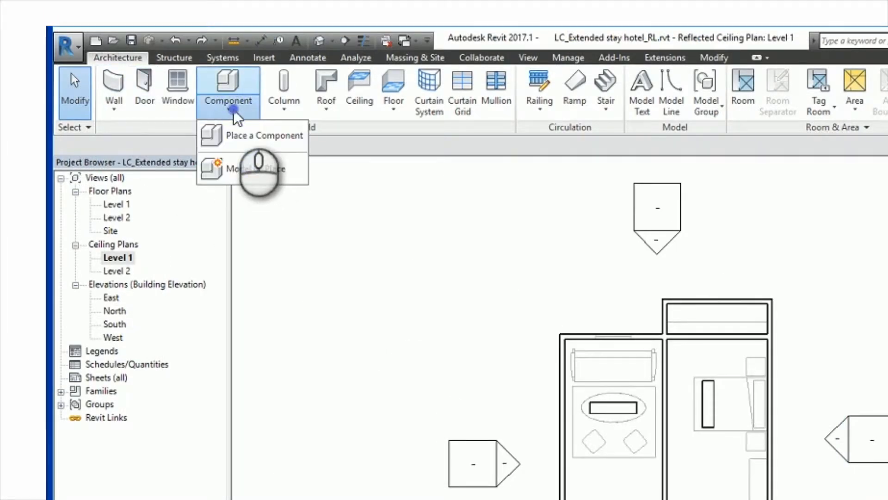
click(254, 140)
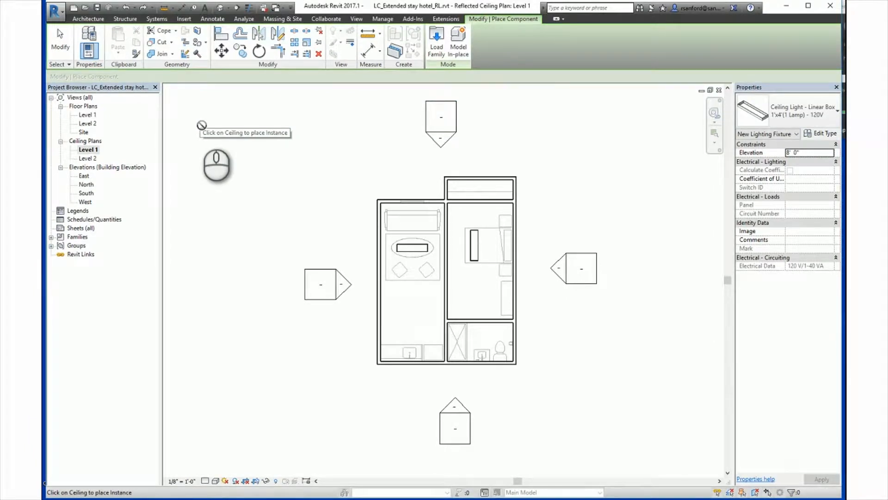
Start loading a family and browse the US Metric library before returning to the US Imperial library.
click(437, 46)
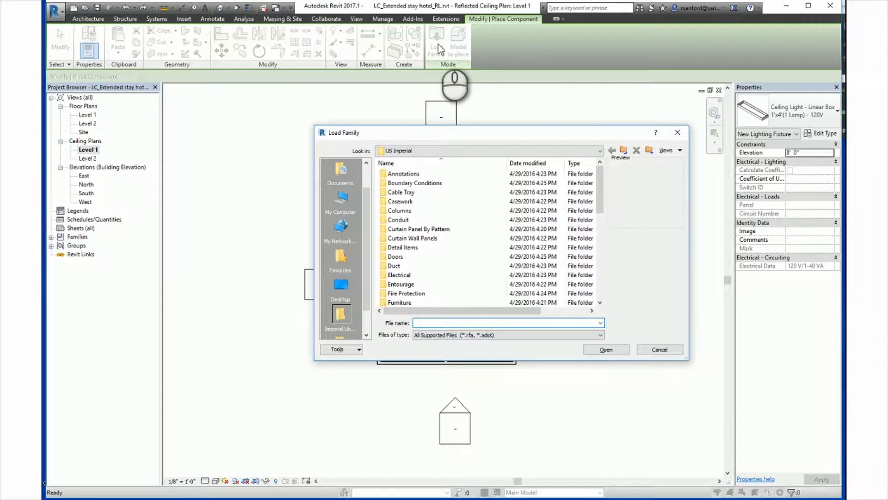
click(623, 149)
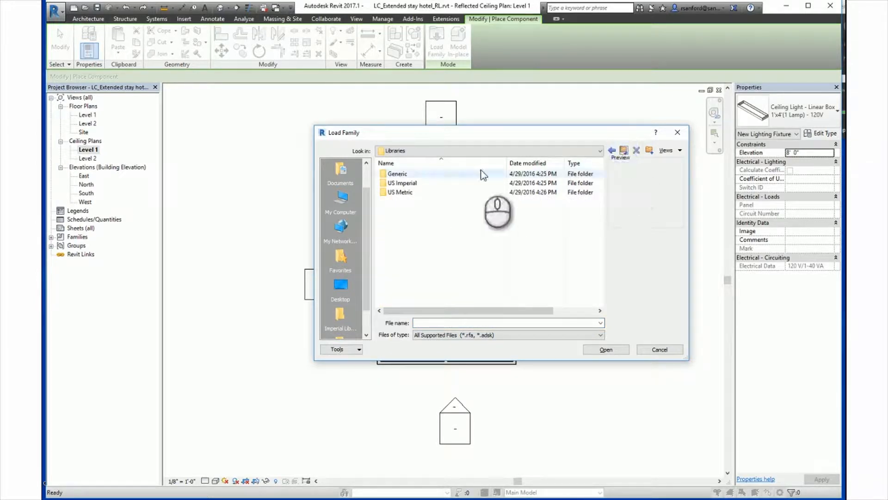
double_click(403, 193)
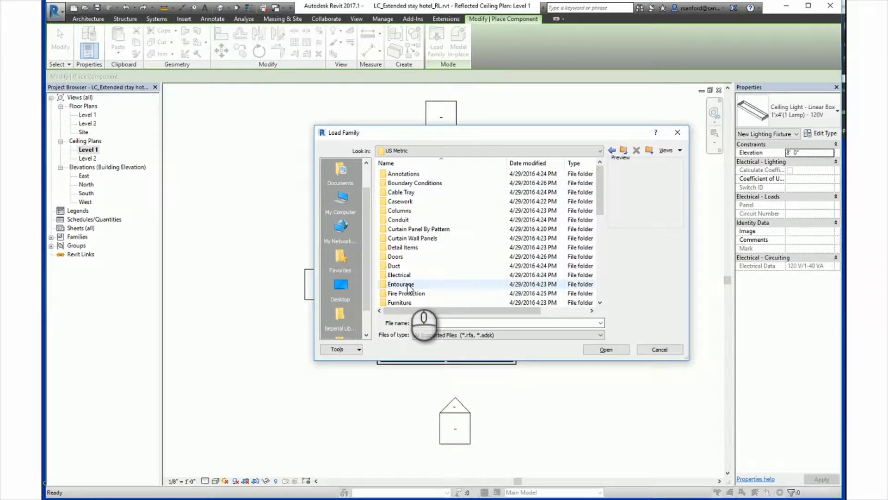
click(623, 150)
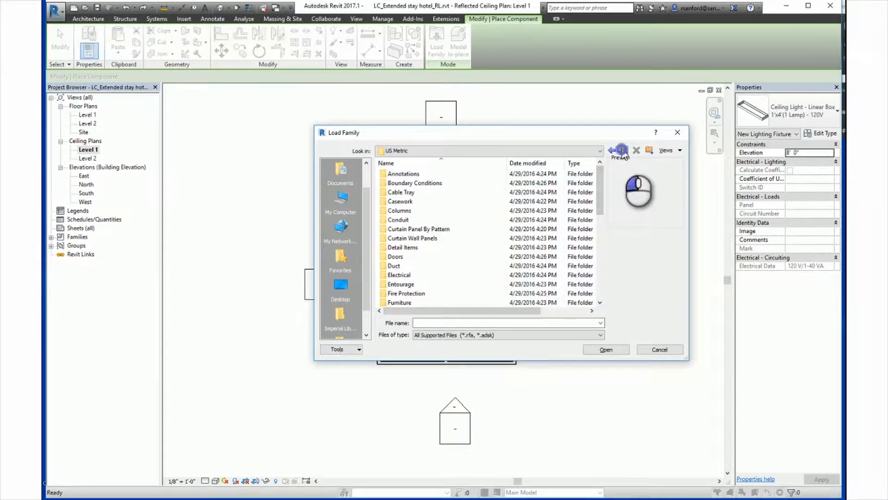
double_click(408, 183)
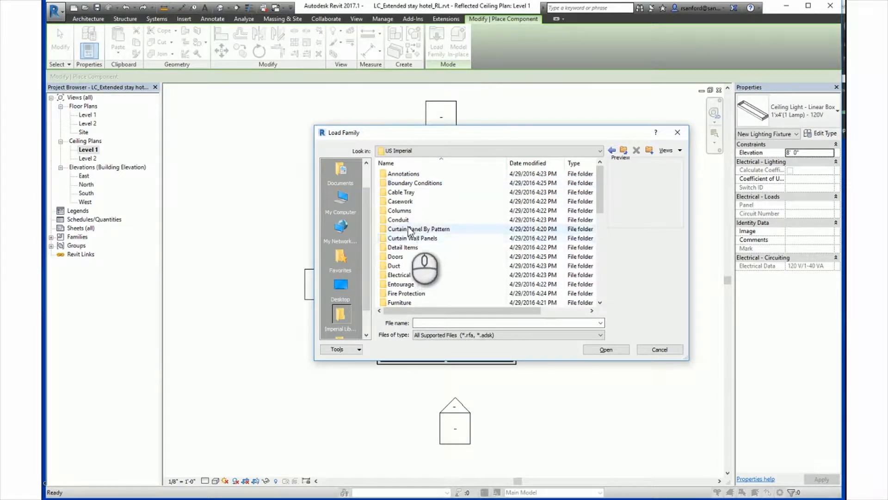
Load the Downlight - Recessed Can.rfa family from the Lighting, Architectural, Internal folder.
scroll(418, 253, down, 2)
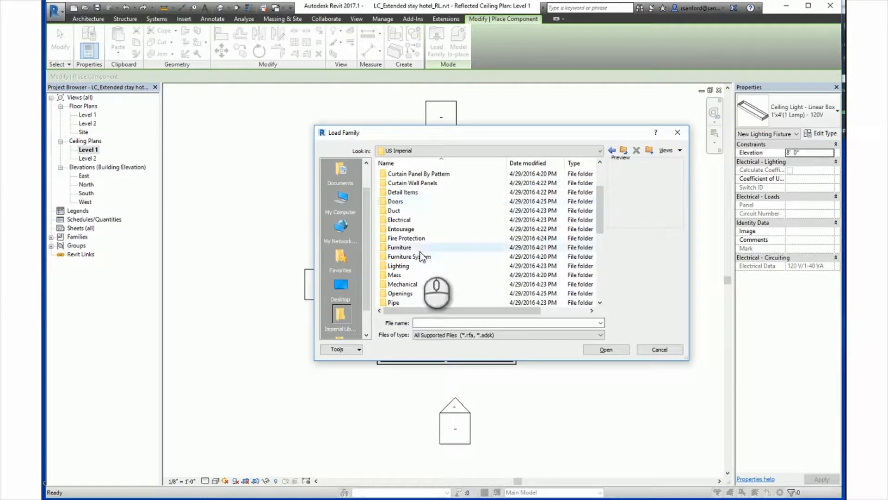
click(401, 266)
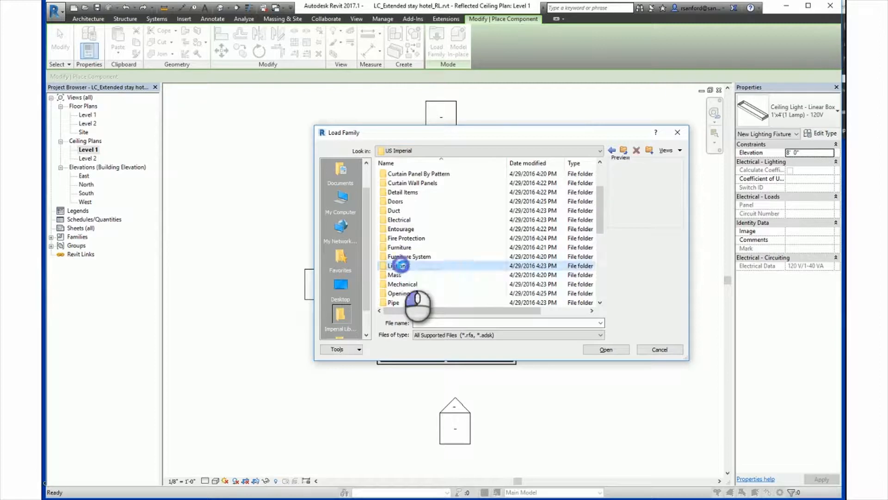
double_click(401, 265)
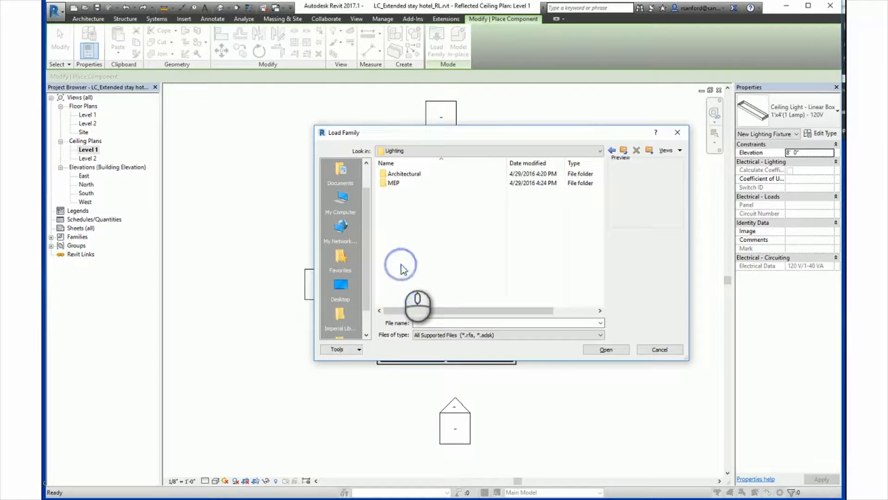
double_click(410, 175)
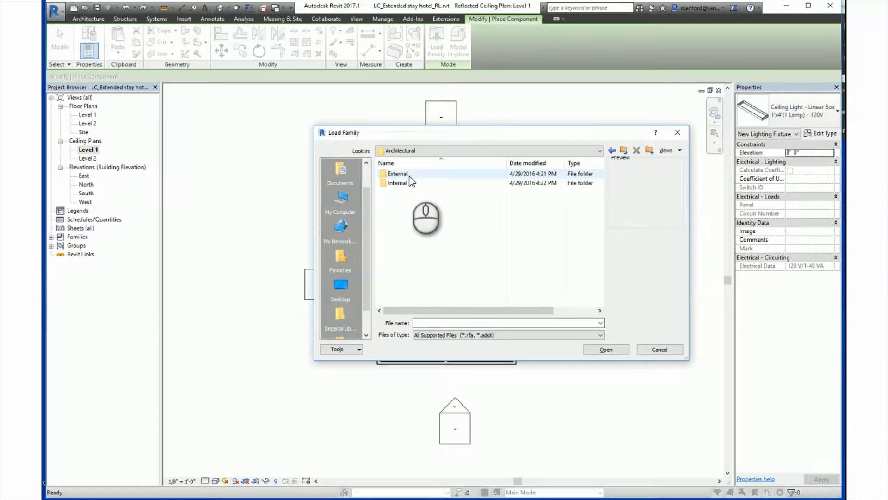
double_click(398, 184)
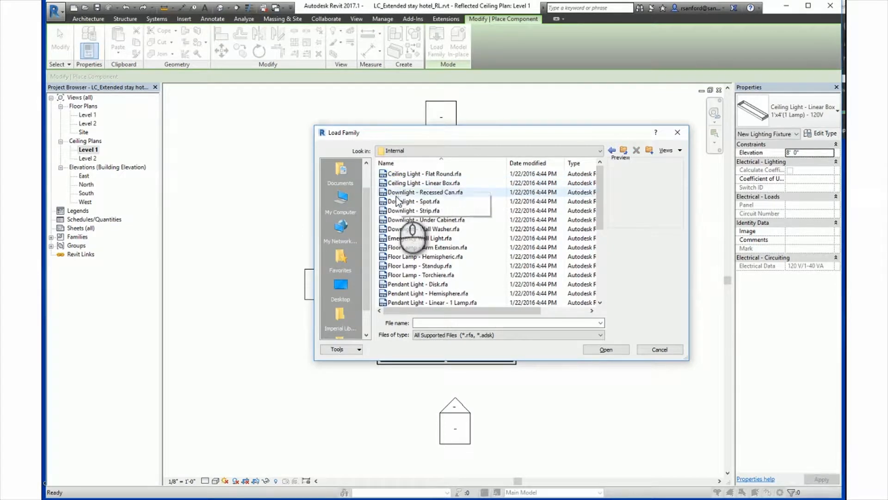
click(402, 194)
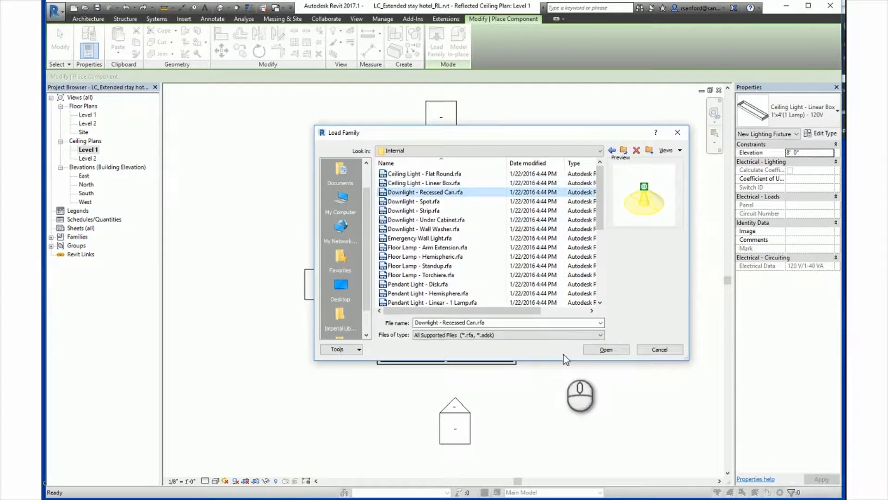
click(593, 350)
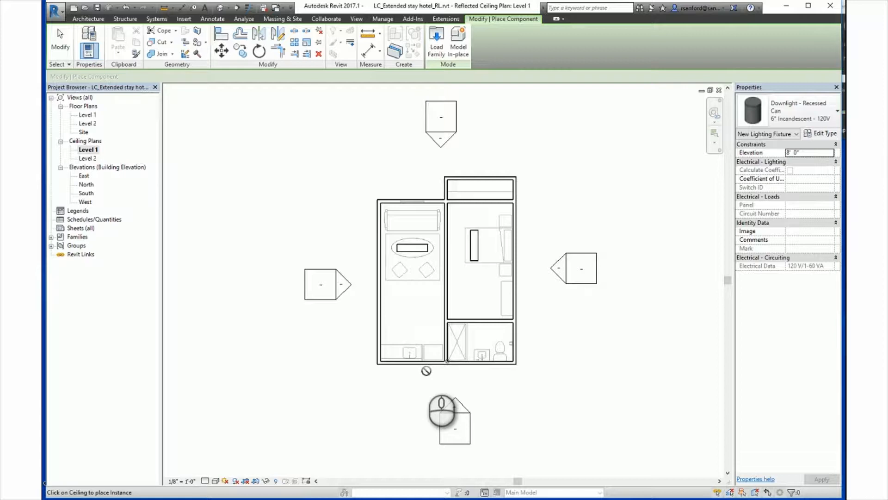
Place one 6" Incandescent - 120V recessed can downlight on the living area ceiling, just in front of the kitchen sink.
click(410, 327)
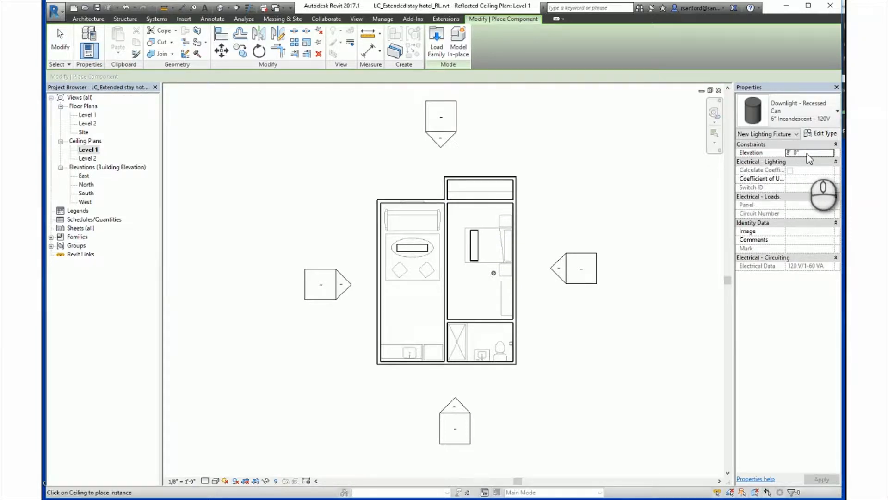
click(410, 334)
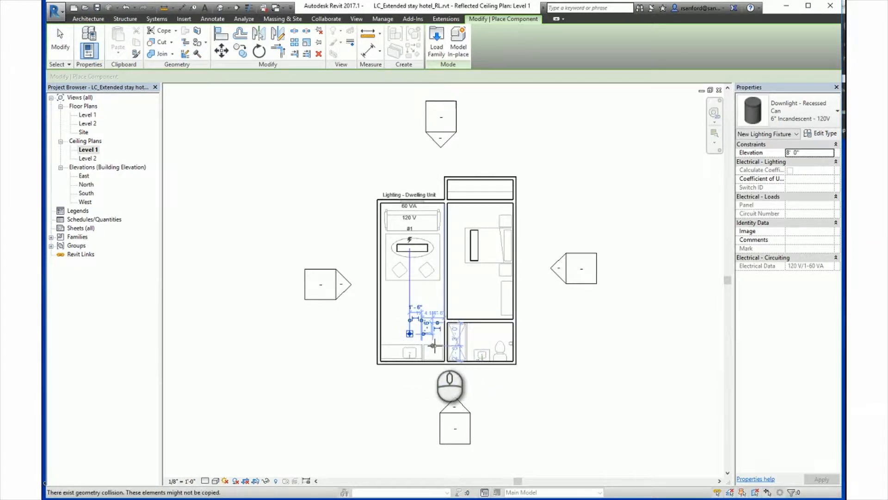
key(Escape)
key(Escape)
scroll(407, 351, up, 4)
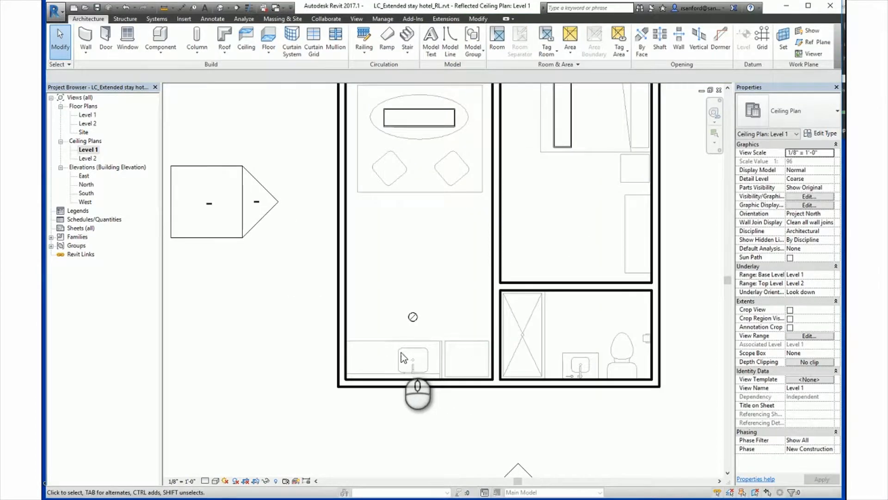
scroll(418, 353, down, 1)
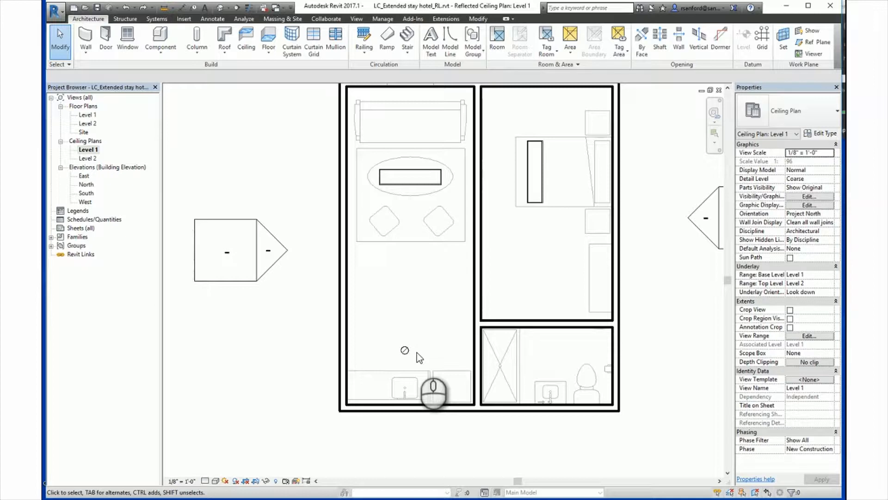
Rehost the kitchen's recessed downlight to the bedroom ceiling, centred across the room near the bathroom wall.
click(404, 351)
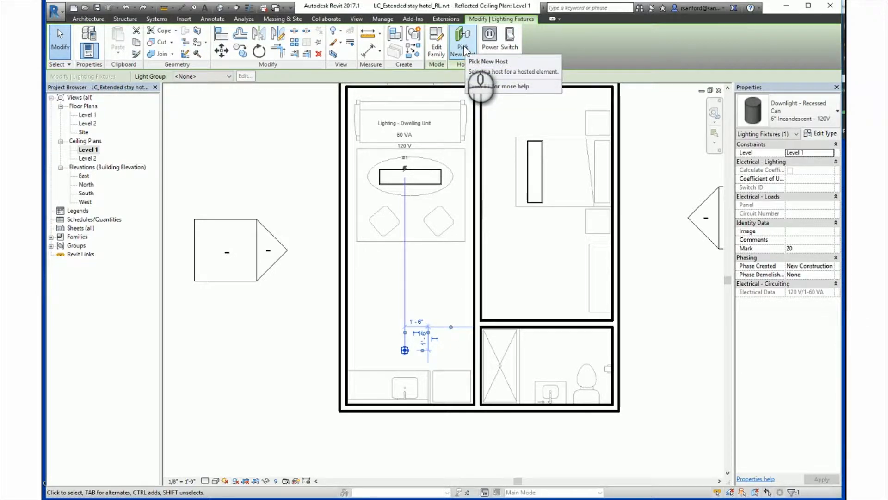
click(371, 351)
click(403, 350)
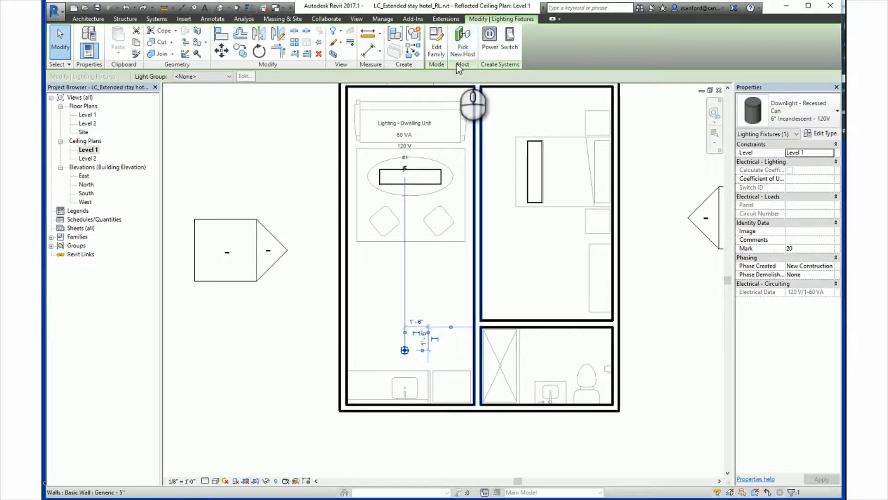
click(465, 45)
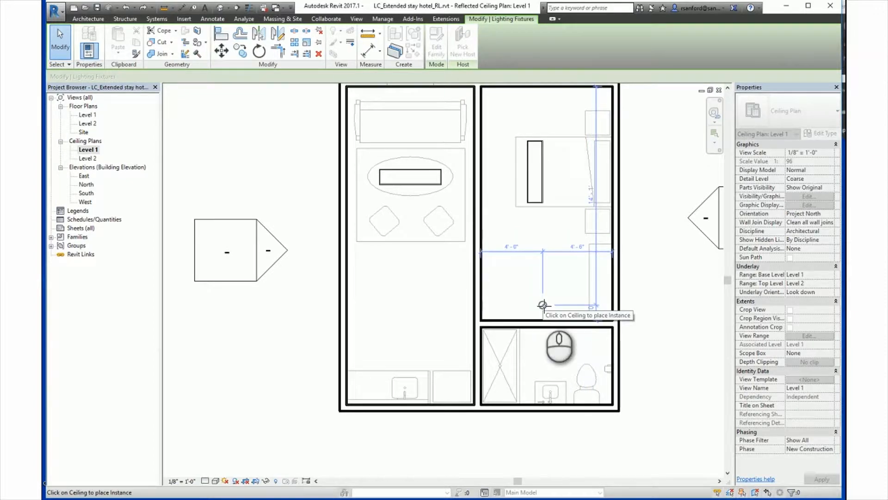
click(543, 305)
click(510, 302)
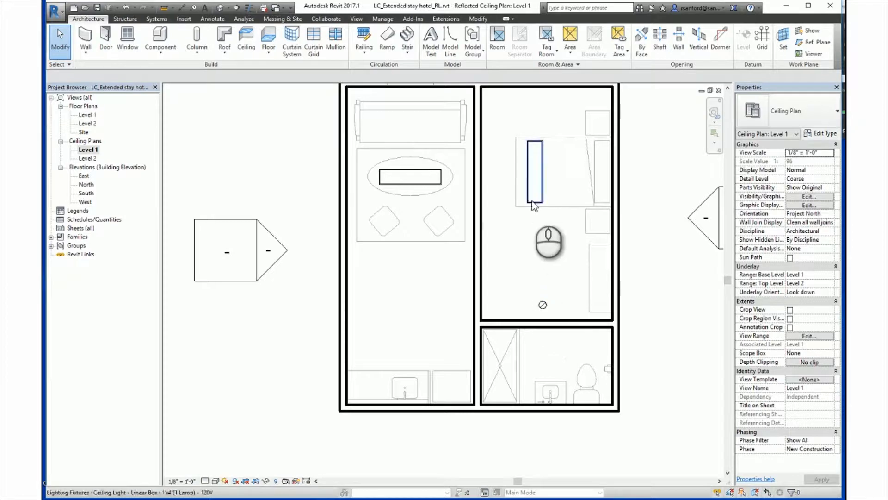
Rotate the linear box ceiling light above the living area's oval table in two 90-degree turns.
click(410, 180)
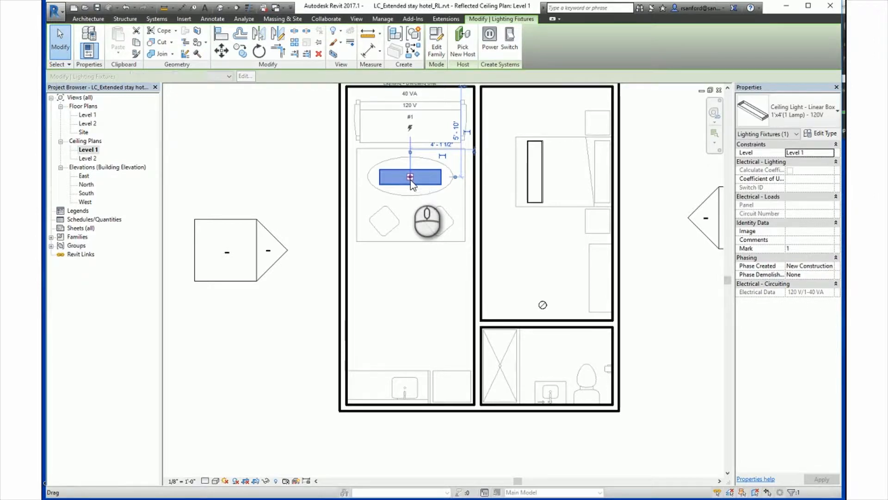
key(space)
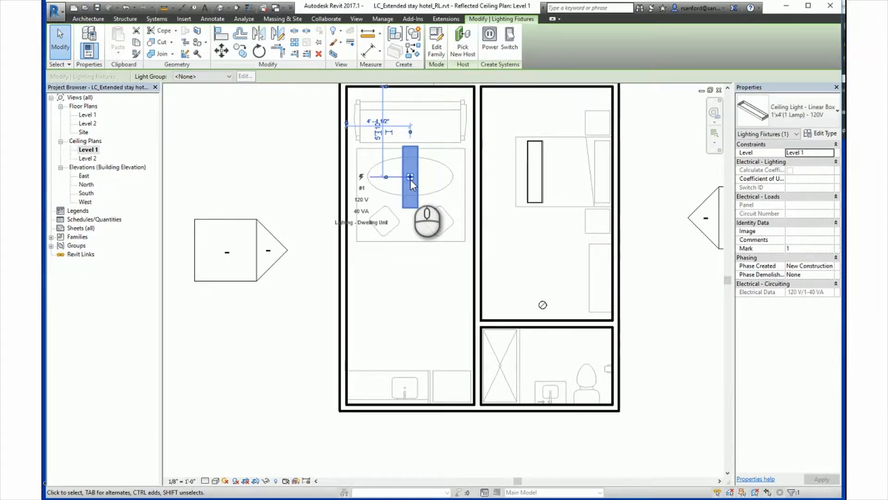
key(space)
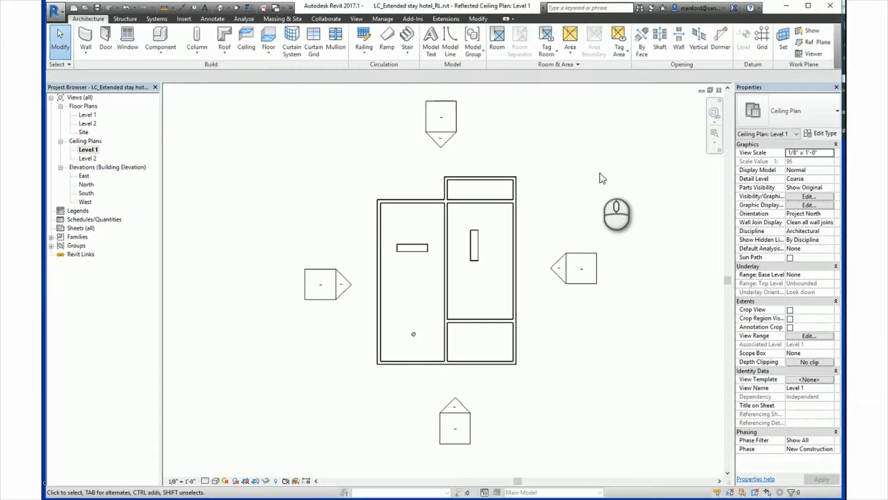
Turn on the Light Source subcategory of Lighting Fixtures in the ceiling plan's visibility/graphic overrides.
click(799, 196)
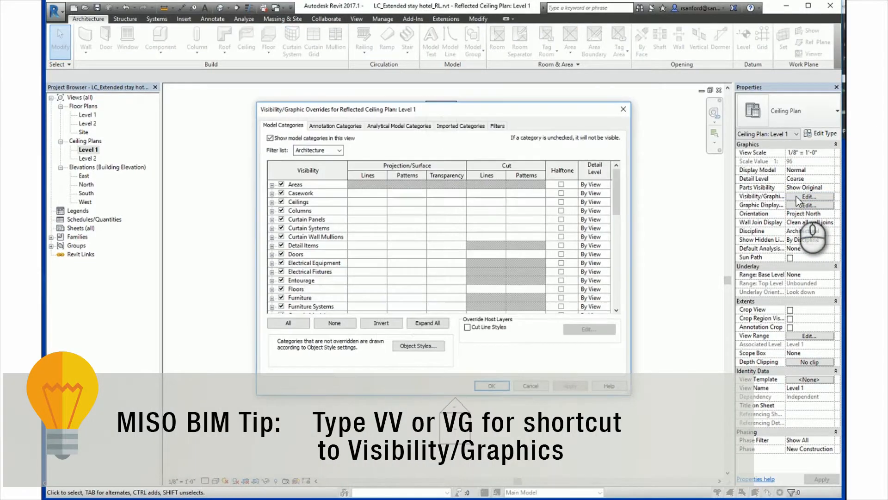
scroll(315, 273, down, 3)
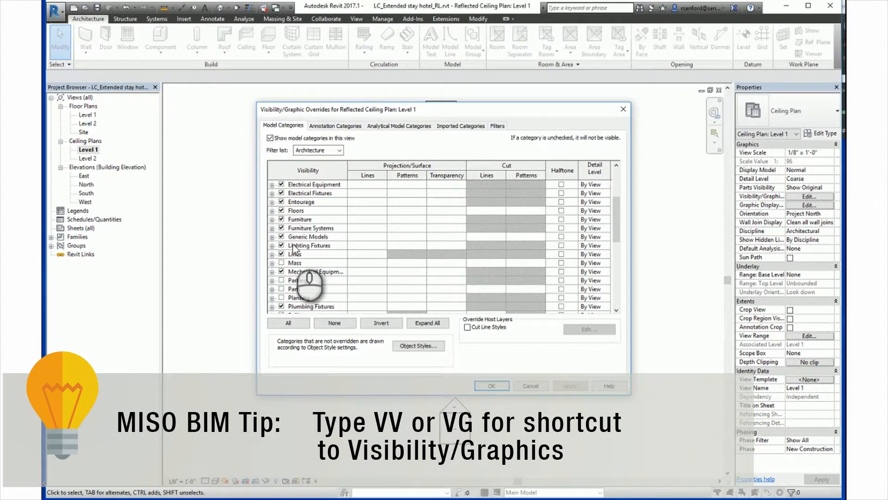
click(272, 246)
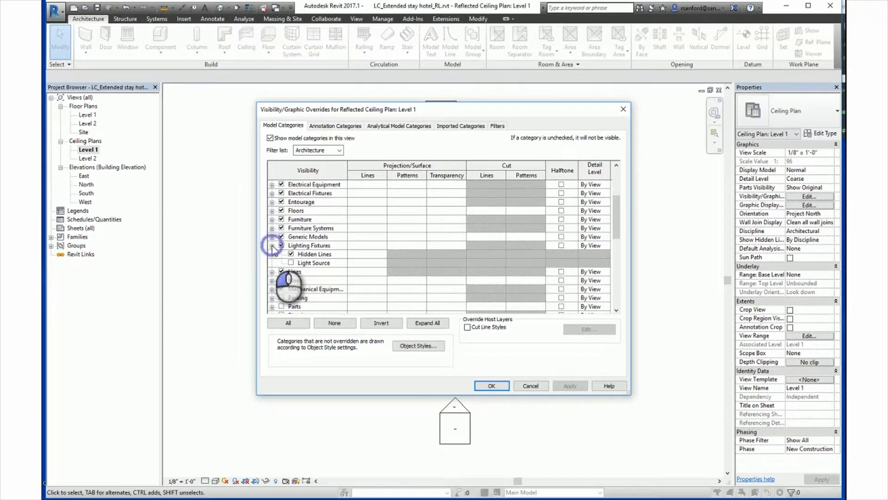
click(291, 262)
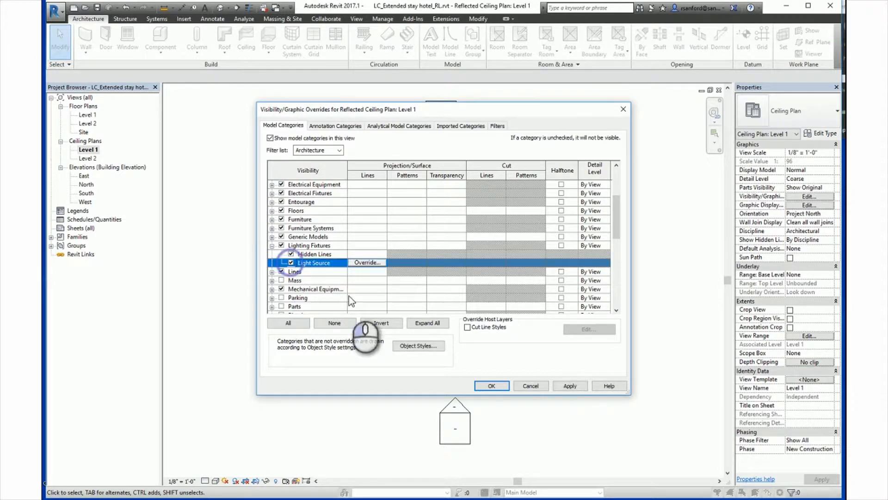
click(570, 386)
click(492, 386)
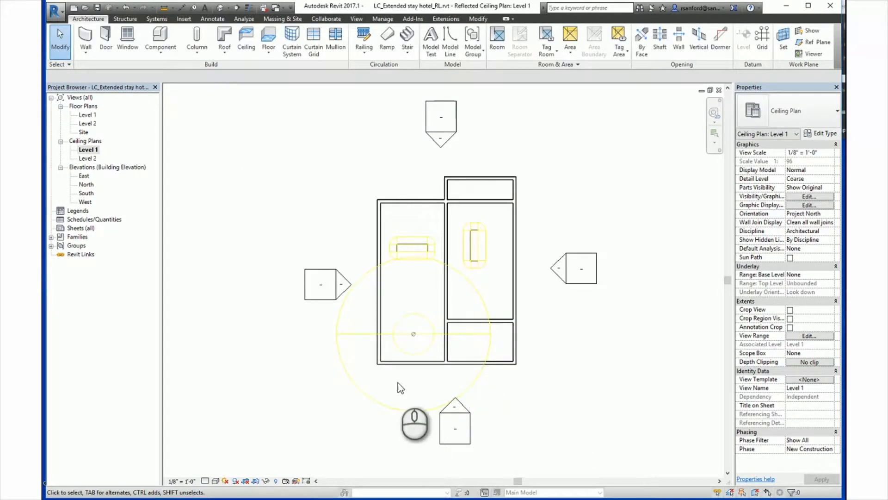
Select the recessed downlight and the living area's linear box light in turn by their light source outlines.
scroll(365, 351, up, 2)
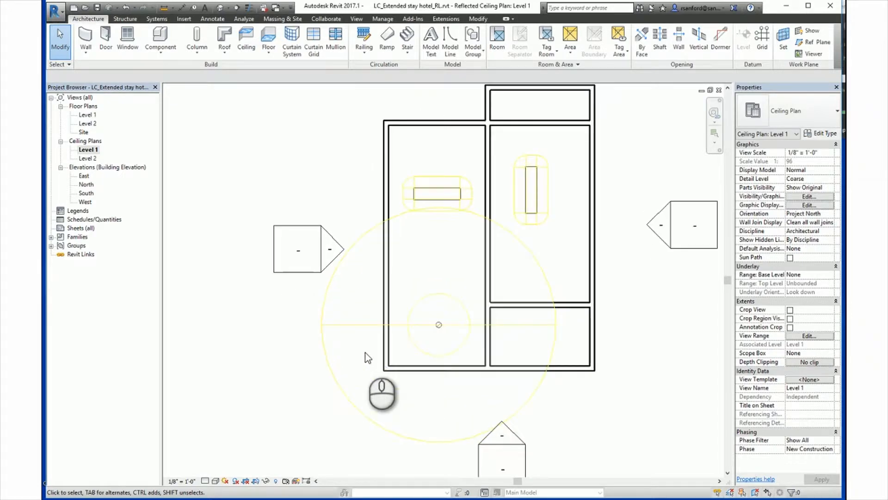
click(361, 324)
click(407, 205)
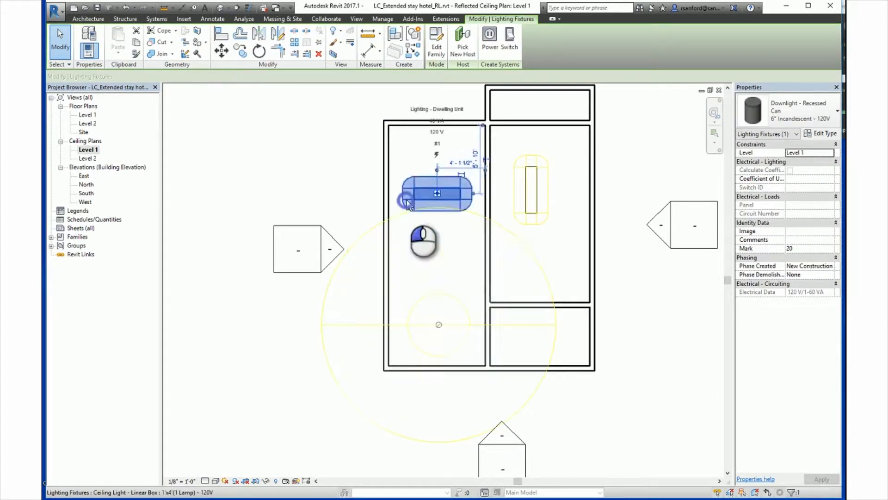
Select and deselect the bedroom's linear box light, then turn off the Light Source subcategory of Lighting Fixtures in the ceiling plan's visibility/graphic overrides.
click(517, 205)
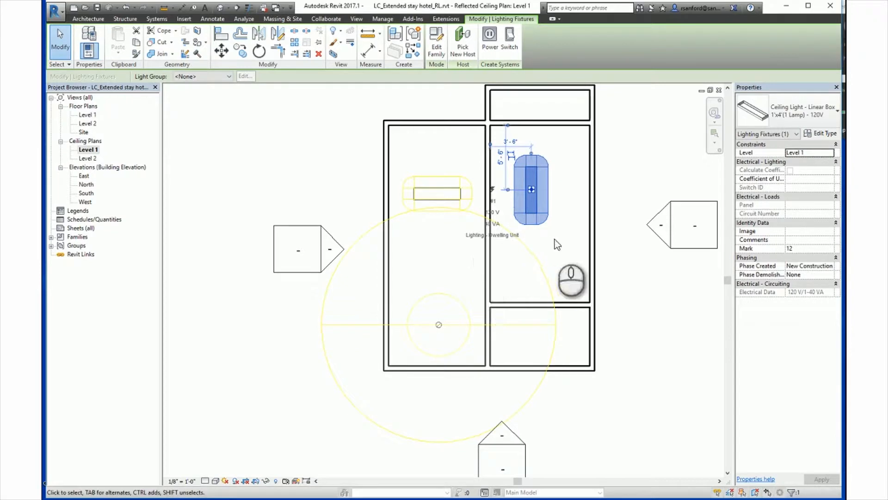
click(554, 241)
click(808, 197)
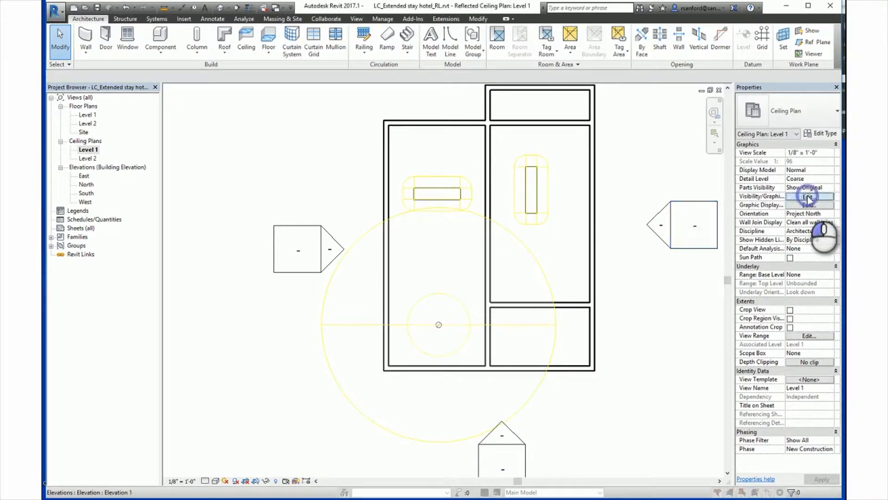
scroll(338, 252, down, 2)
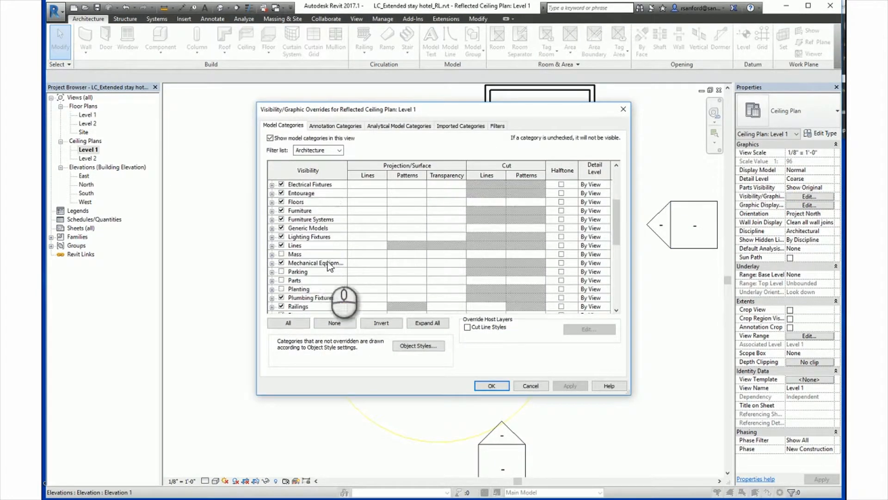
click(272, 237)
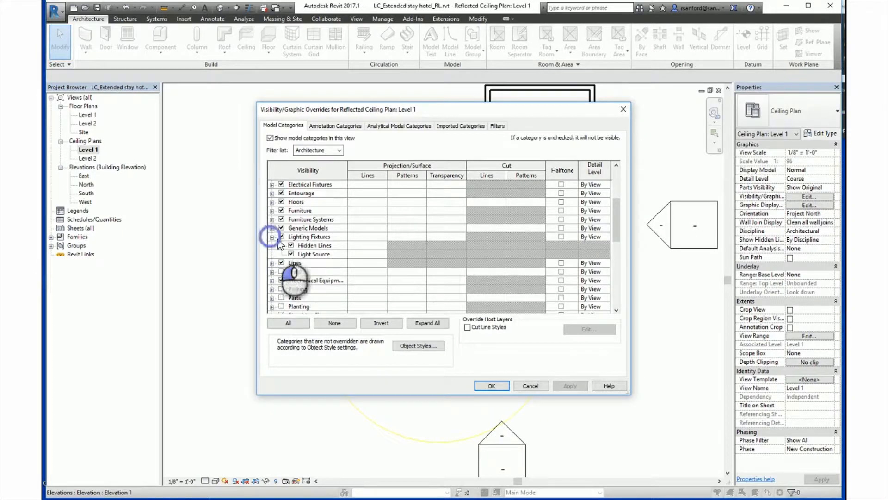
click(291, 254)
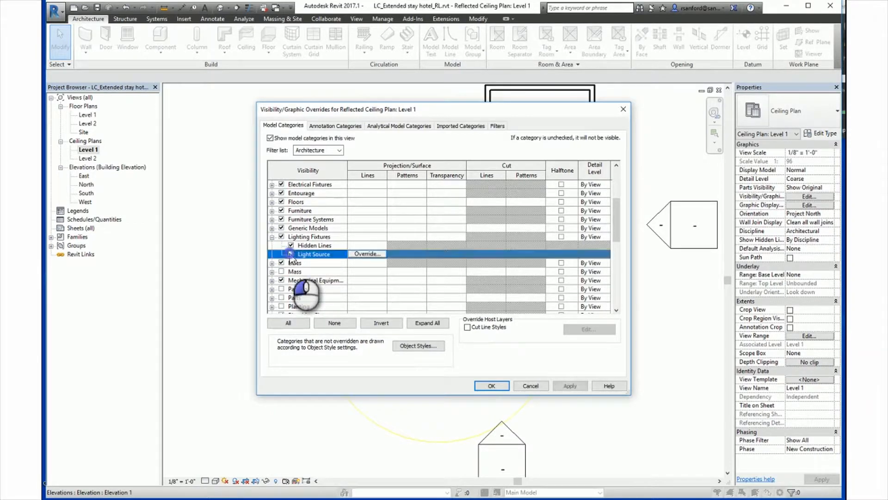
click(570, 385)
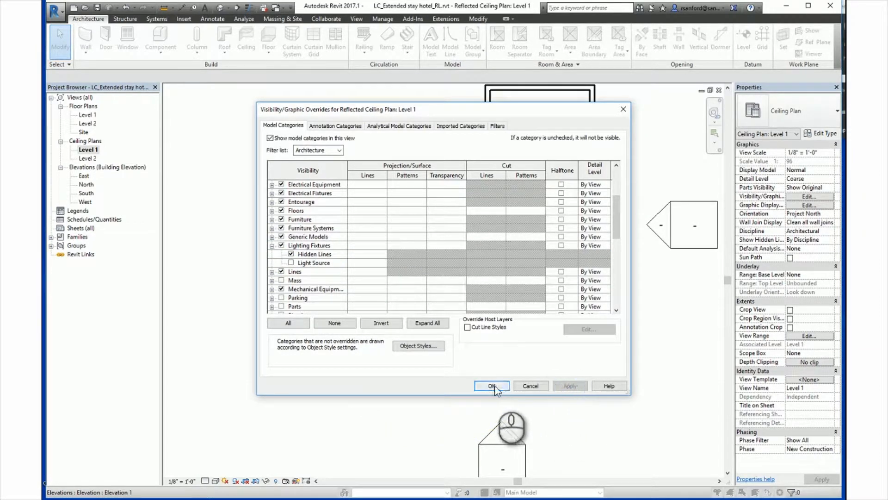
click(492, 386)
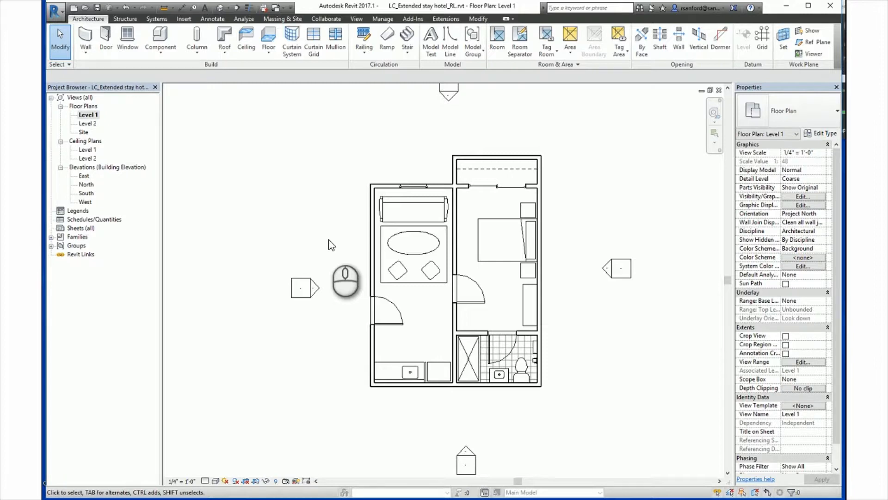
Place a Table Lamp - Standard 60W - 120V component on the western of the two small chairs south of the living area's oval table.
click(161, 38)
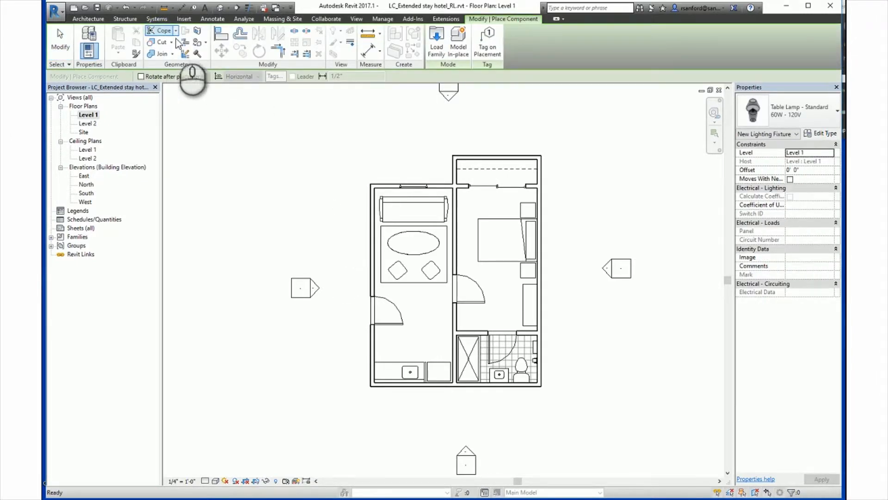
scroll(382, 279, up, 5)
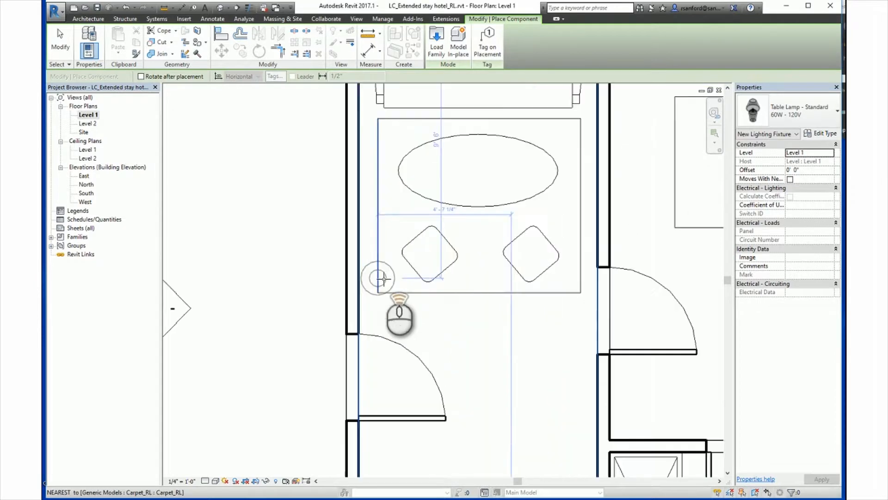
click(430, 254)
scroll(427, 256, down, 4)
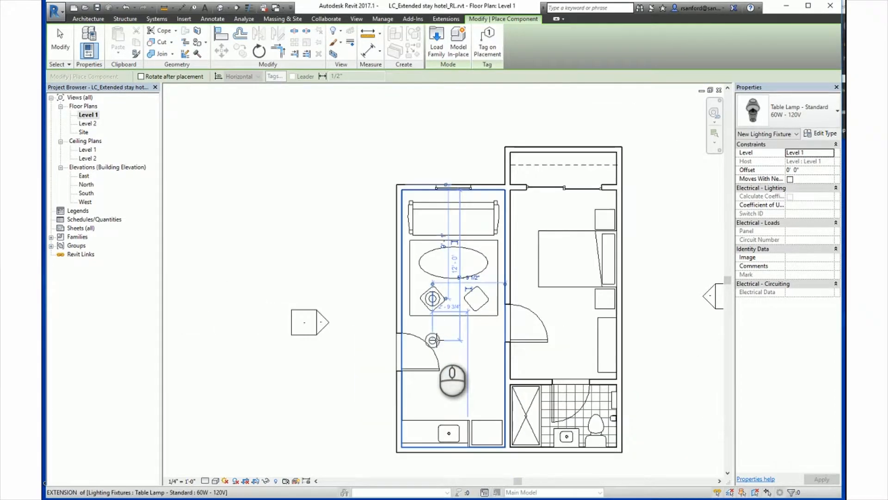
key(Escape)
key(Escape)
Open the south elevation from its marker in the floor plan to see the table lamp at the chair.
scroll(436, 334, down, 1)
middle_drag(445, 323, 439, 259)
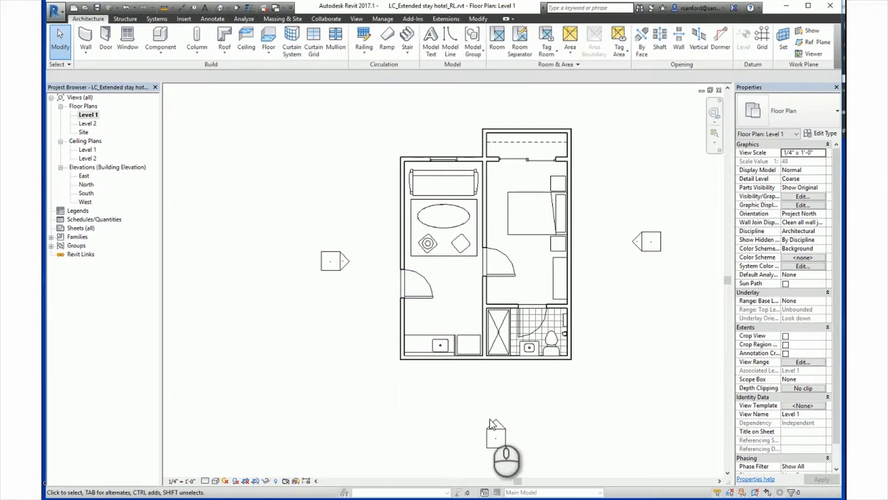
click(493, 427)
right_click(492, 432)
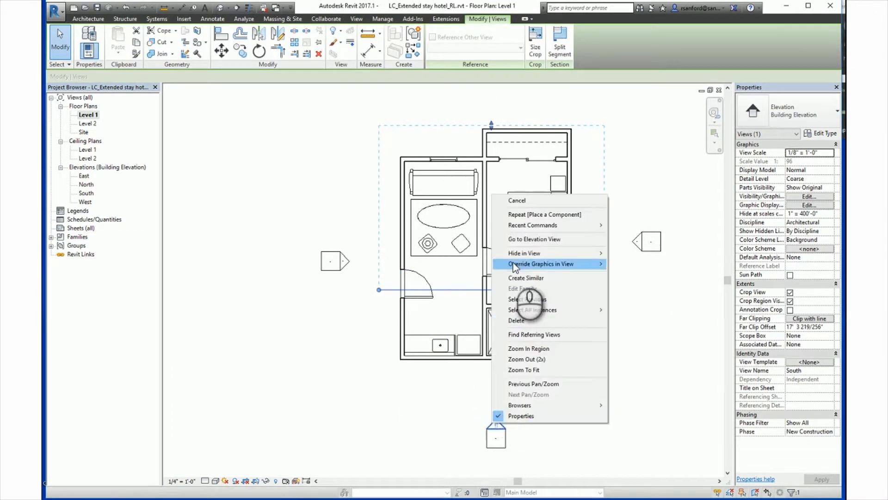
click(528, 239)
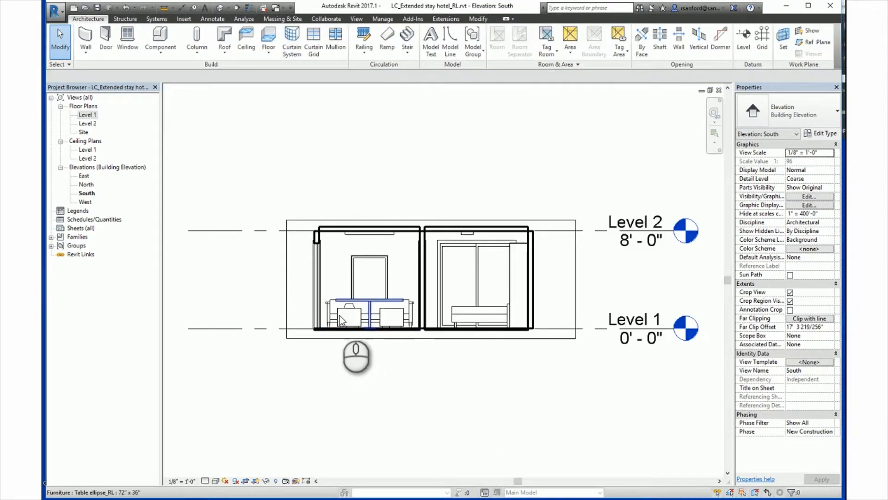
scroll(341, 320, up, 4)
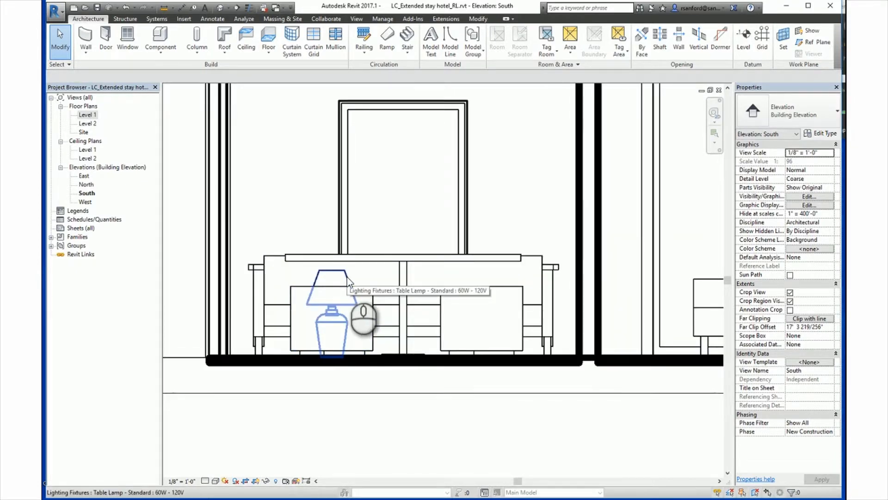
Move the table lamp straight up from the floor to the chair's top, a 1' 8" offset, and close the south elevation.
click(348, 281)
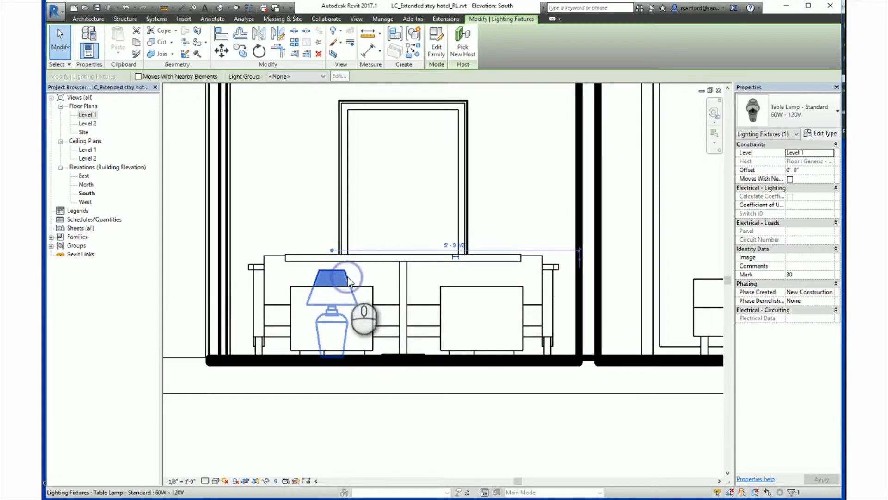
click(221, 52)
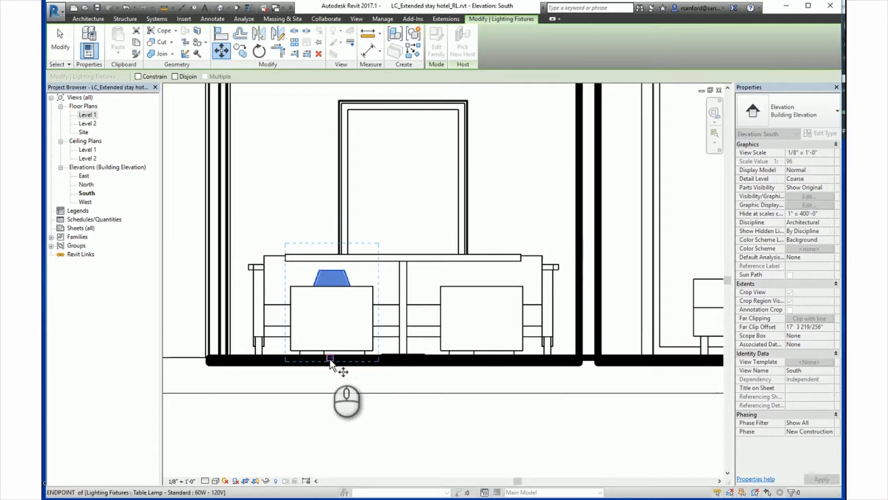
click(330, 358)
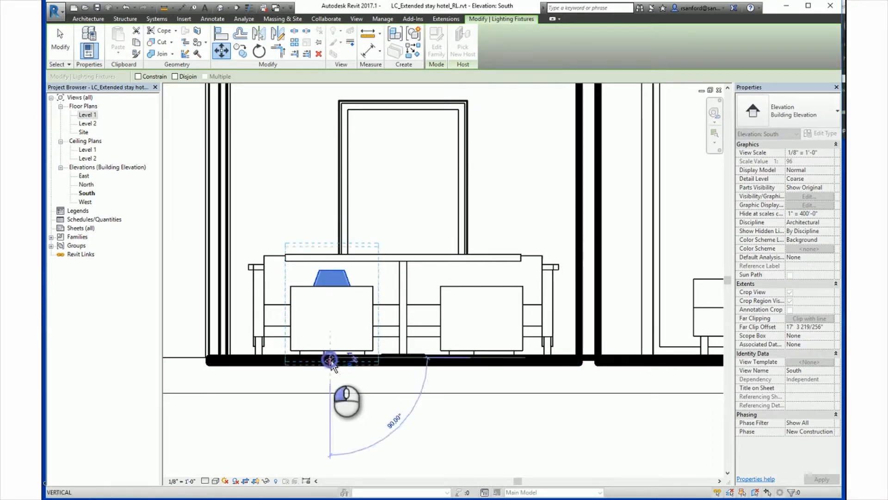
click(335, 288)
scroll(285, 218, down, 3)
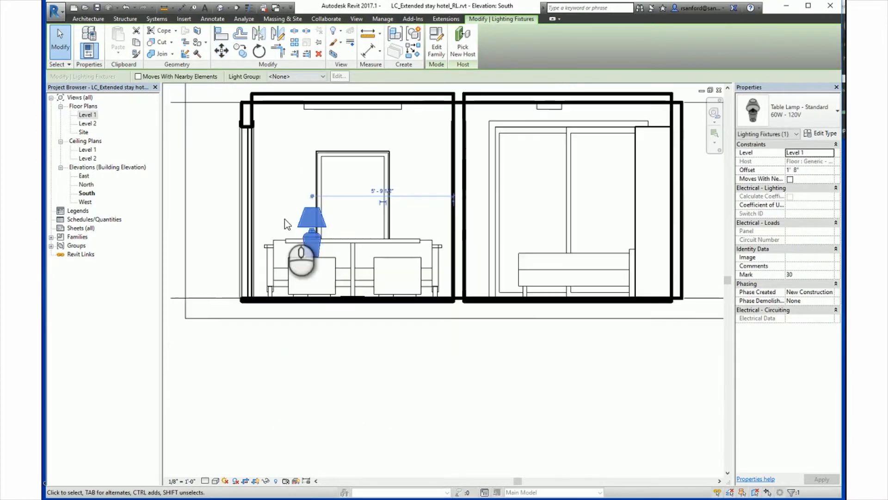
click(284, 218)
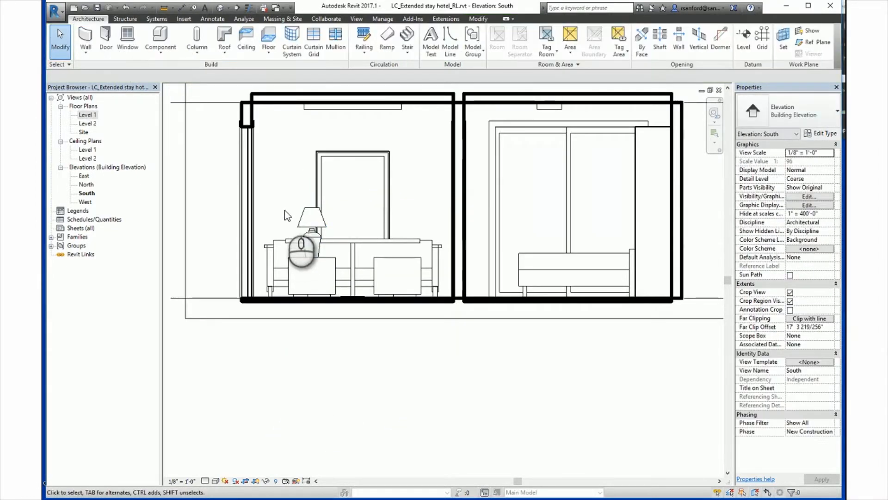
click(718, 90)
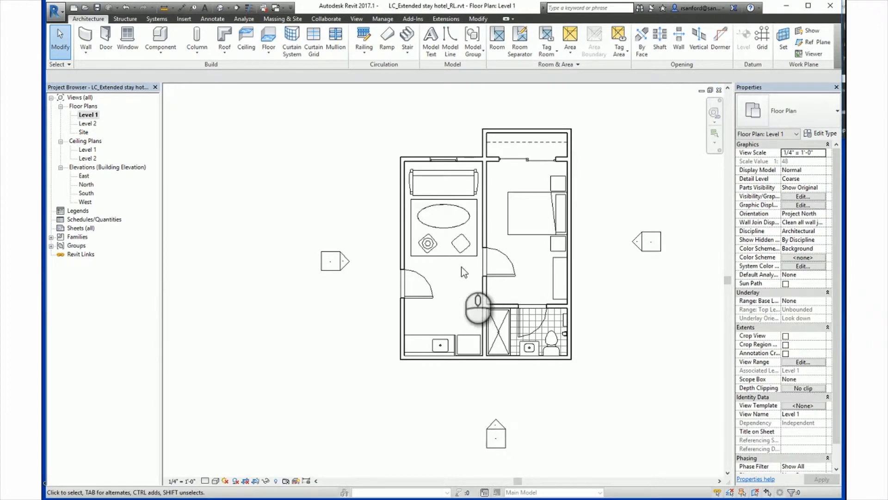
Place a Sconce Light - Flat Round 60W - 120V on the bathroom's east wall, its edge about 0' 6" from the door wall.
middle_click(462, 266)
middle_click(461, 266)
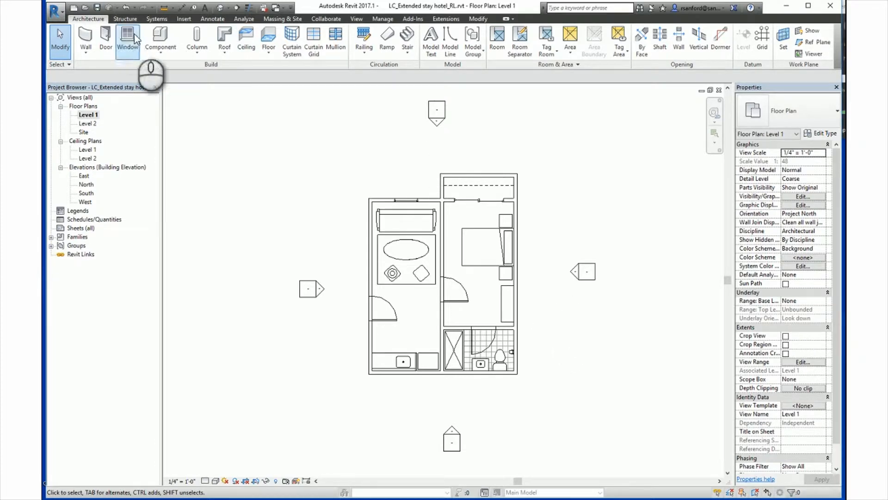
click(148, 39)
scroll(509, 351, up, 5)
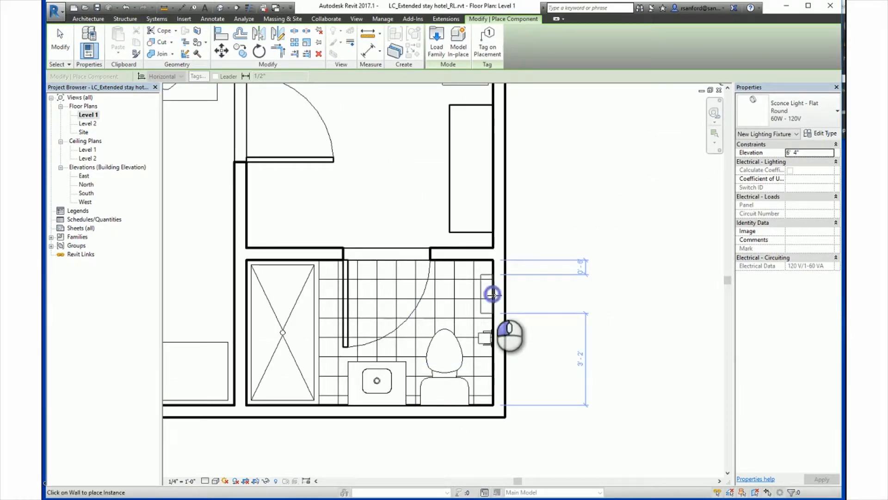
click(492, 293)
key(Escape)
key(Escape)
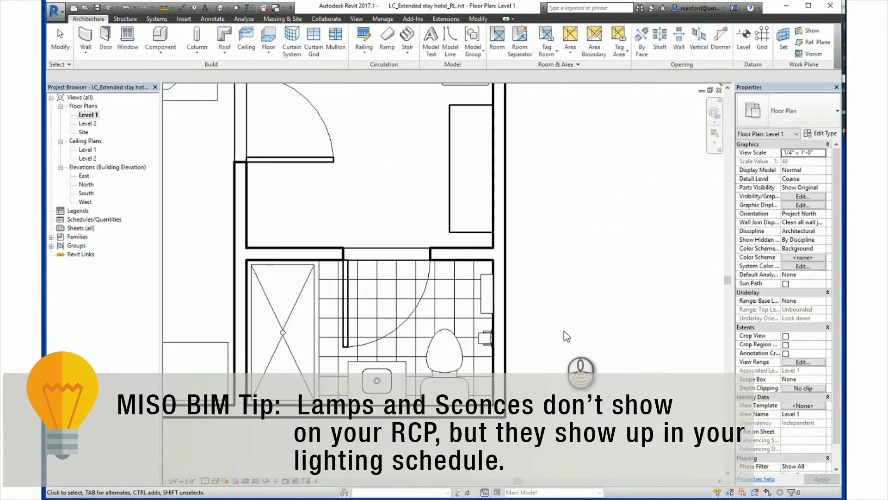
Open the Level 1 reflected ceiling plan.
scroll(571, 331, down, 2)
middle_drag(571, 329, 575, 332)
scroll(575, 332, down, 3)
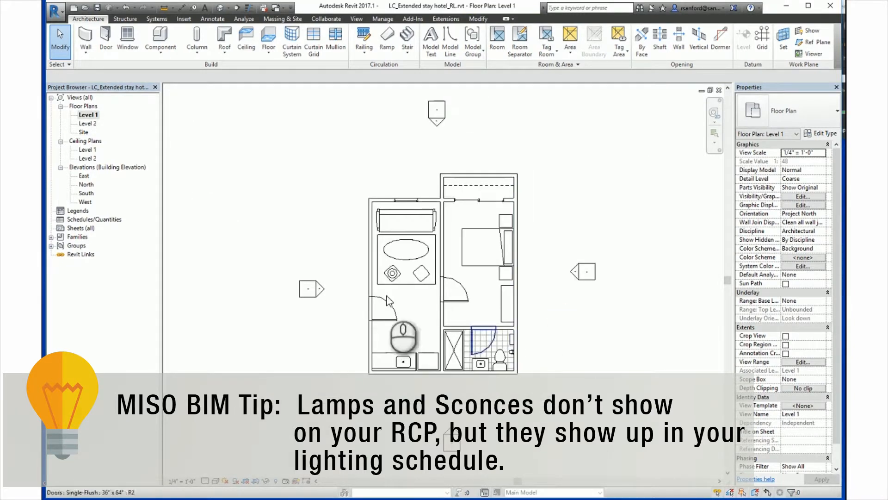
double_click(88, 150)
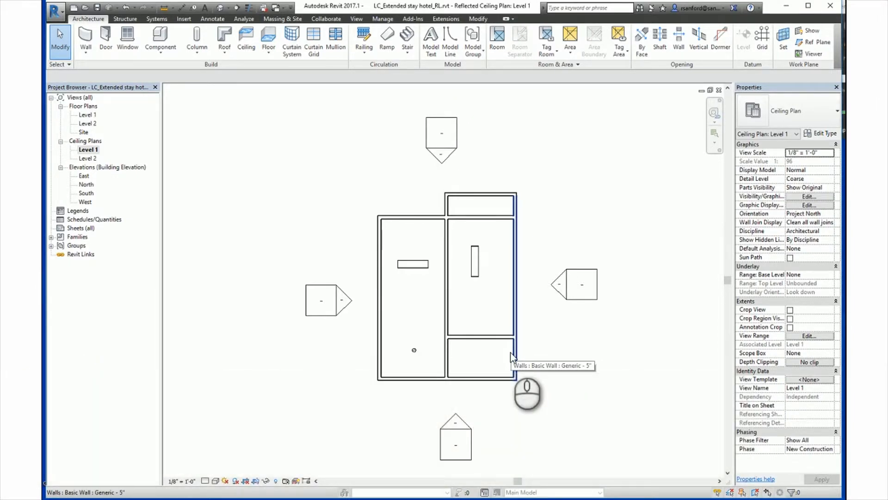
Examine the bathroom's wall sconce in the west elevation and close that elevation.
click(342, 308)
right_click(342, 307)
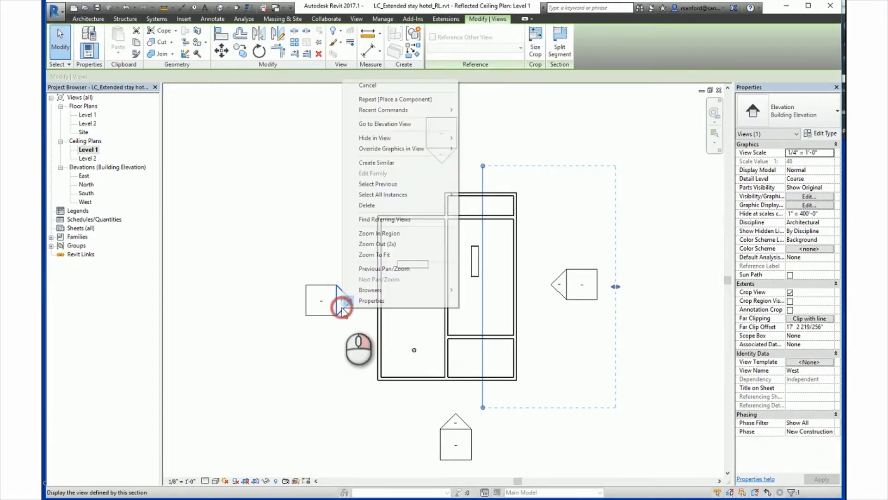
click(383, 124)
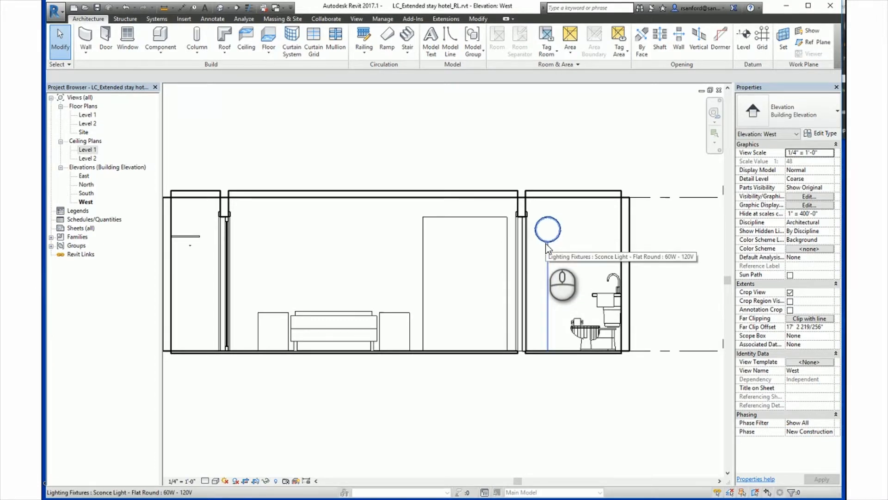
click(548, 249)
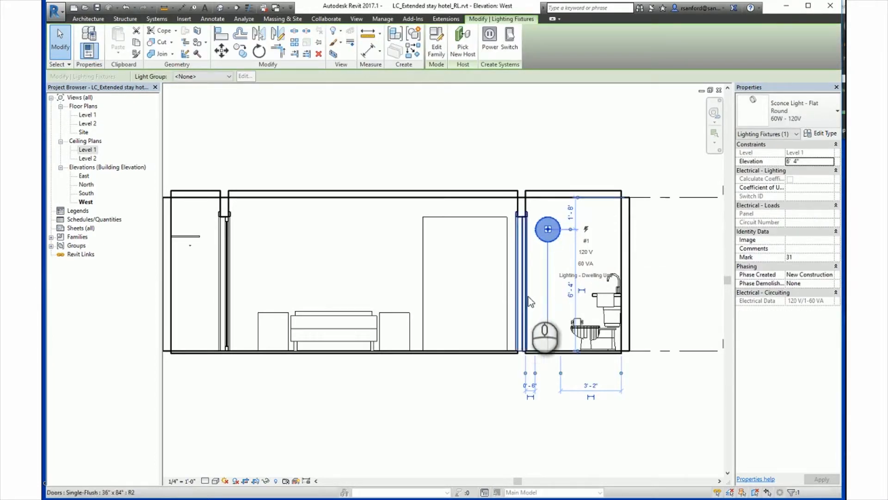
scroll(625, 241, down, 4)
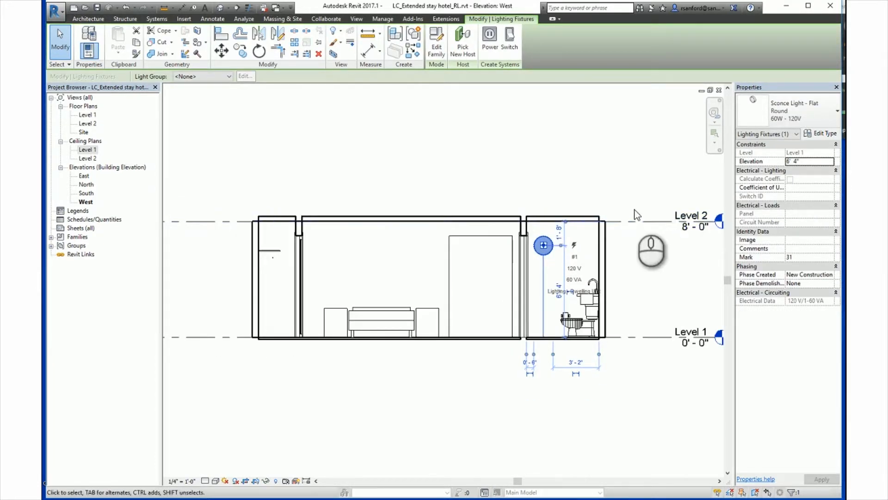
click(719, 90)
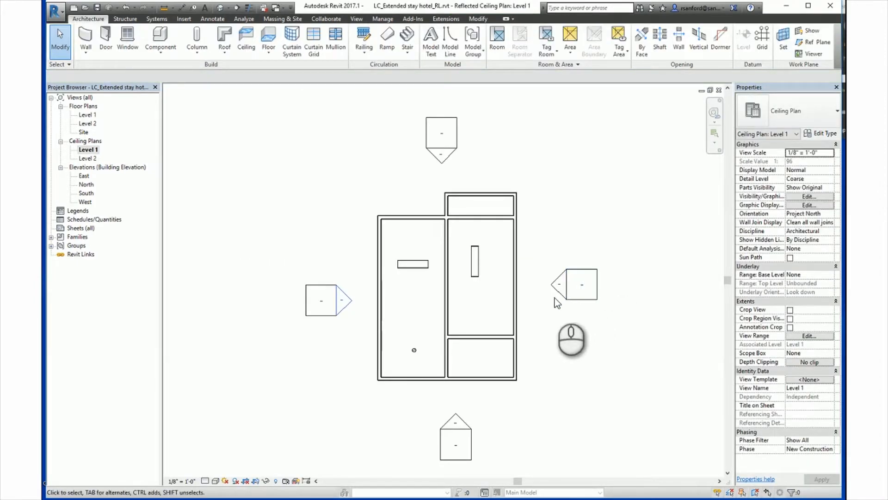
Open the east elevation from its marker and set its visual style to Wireframe to inspect the sconce behind the wall.
click(559, 286)
right_click(560, 289)
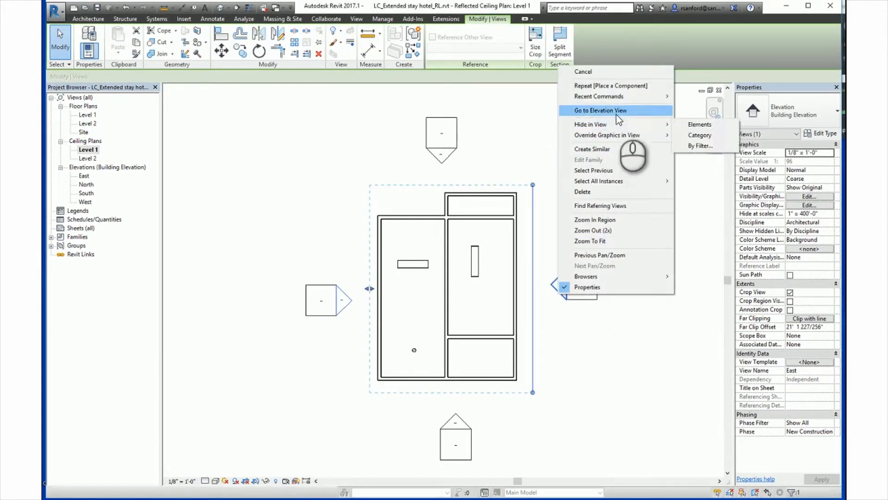
click(617, 114)
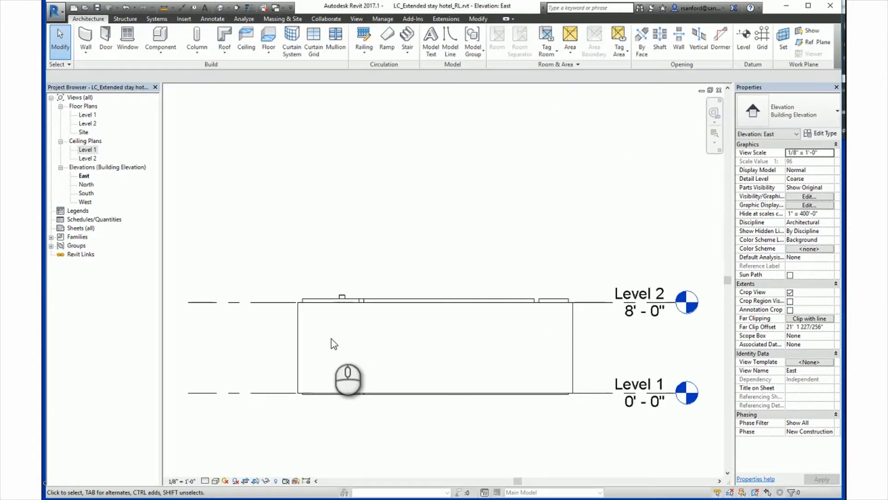
click(215, 481)
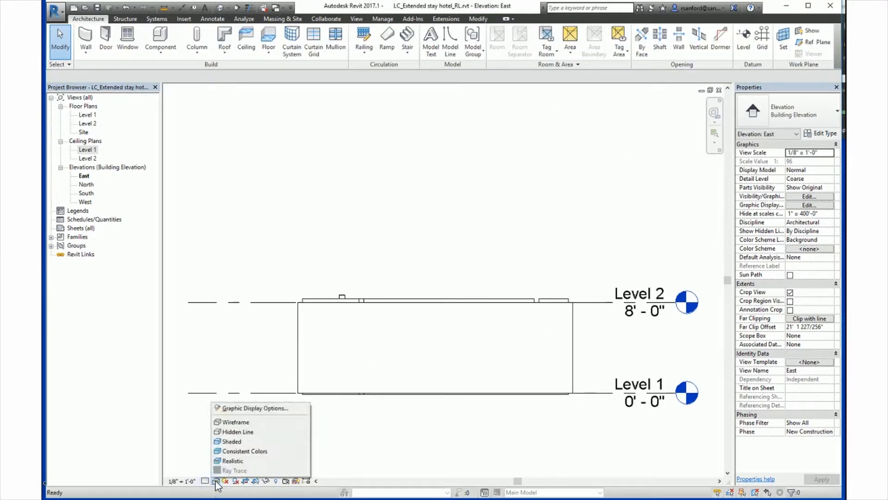
click(238, 432)
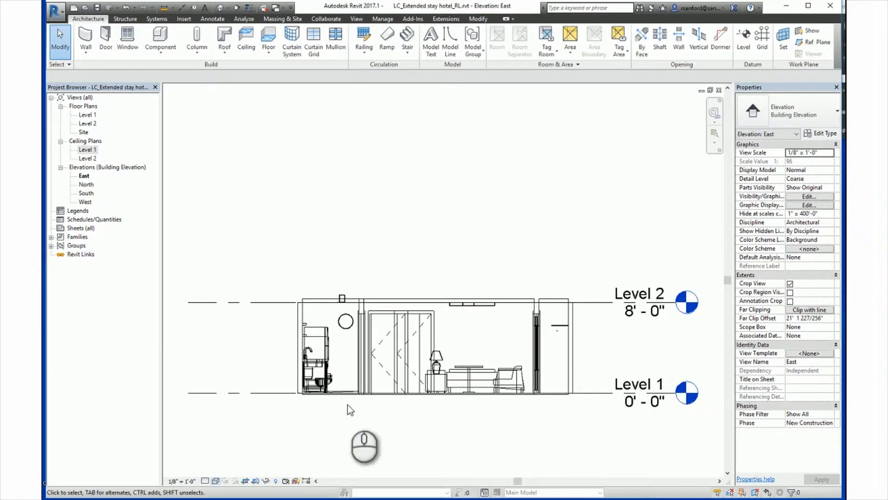
click(345, 321)
click(415, 250)
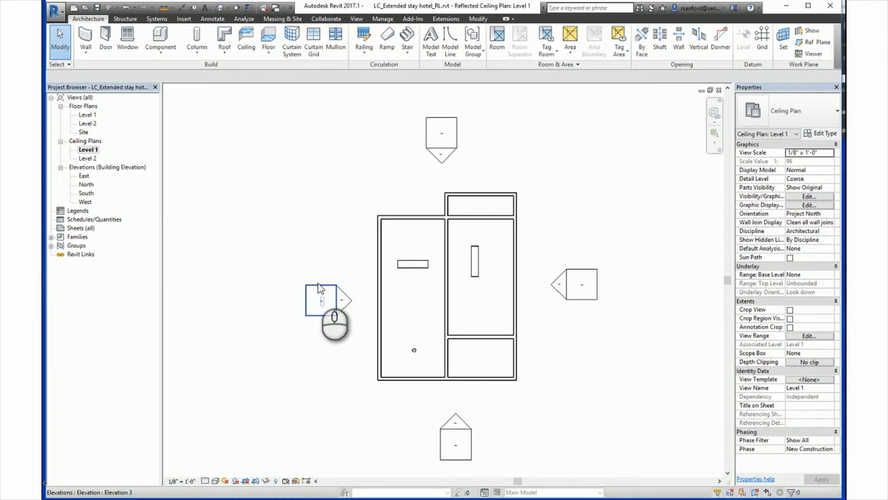
Try to move the recessed can downlight from the west room's ceiling into the adjacent east room.
click(414, 350)
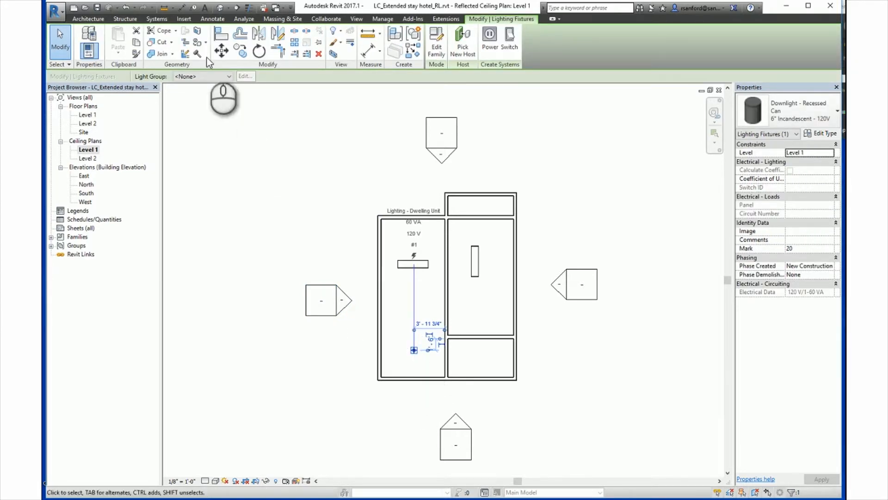
click(224, 51)
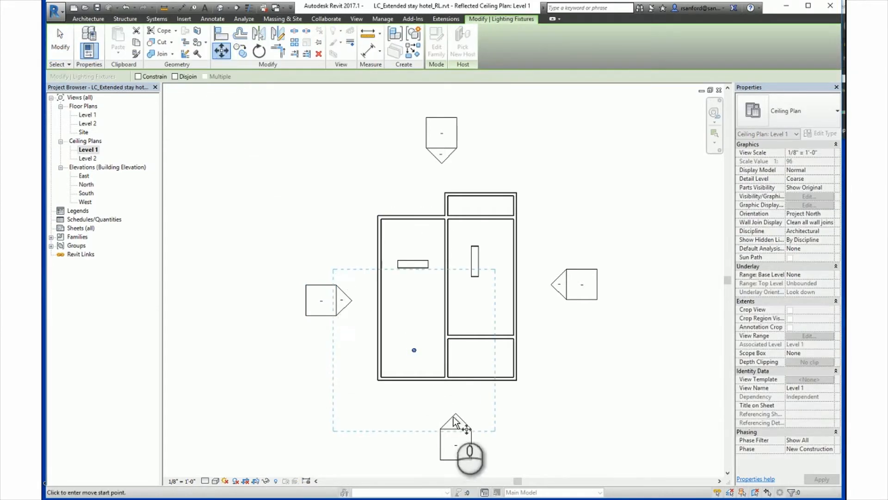
click(414, 351)
click(473, 316)
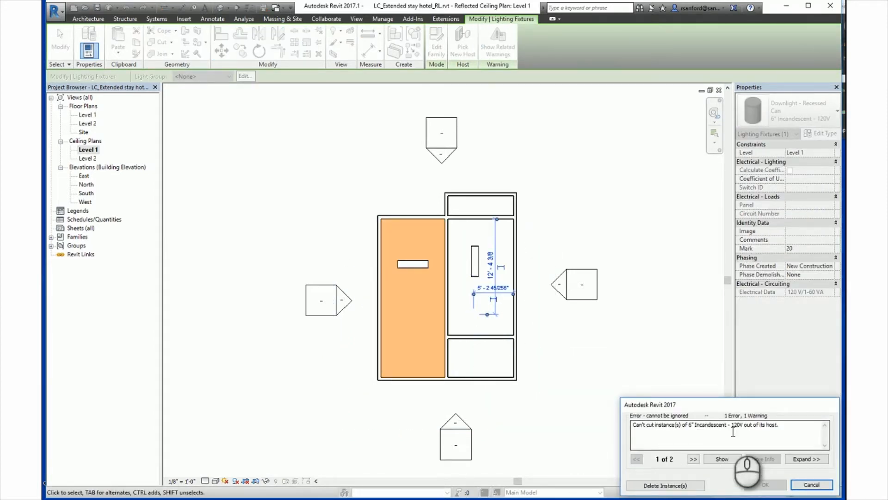
click(702, 485)
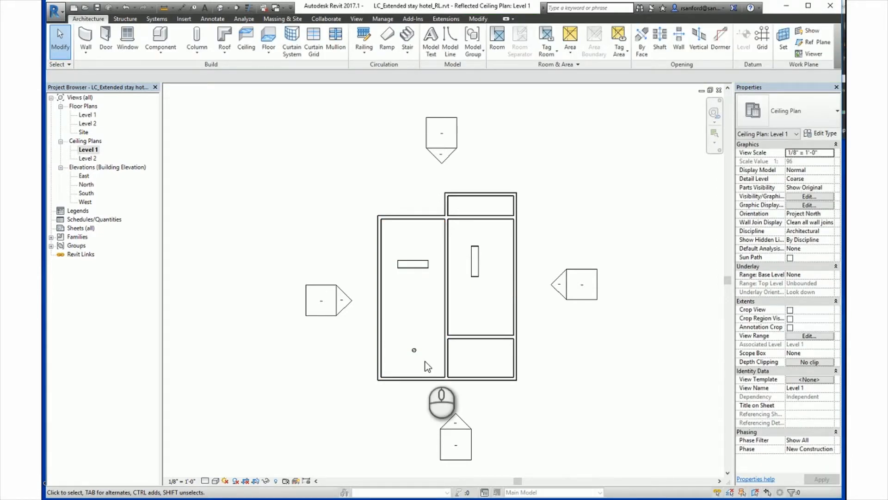
Set the recessed can downlight's north-south distance from the bathroom's north wall to 2' 0".
scroll(418, 358, up, 3)
click(423, 340)
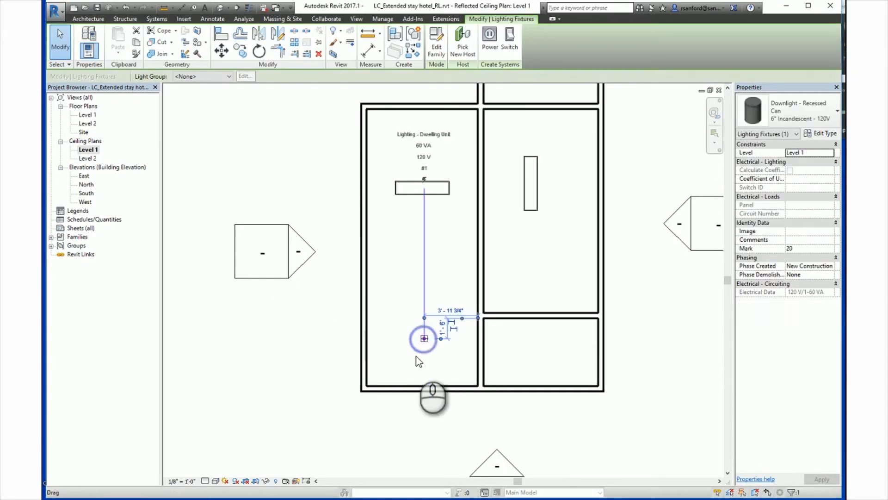
scroll(416, 356, up, 2)
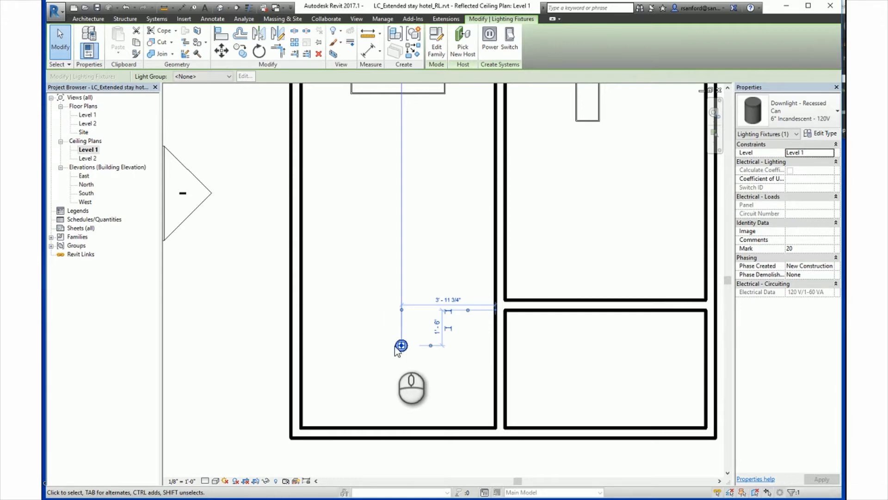
click(437, 327)
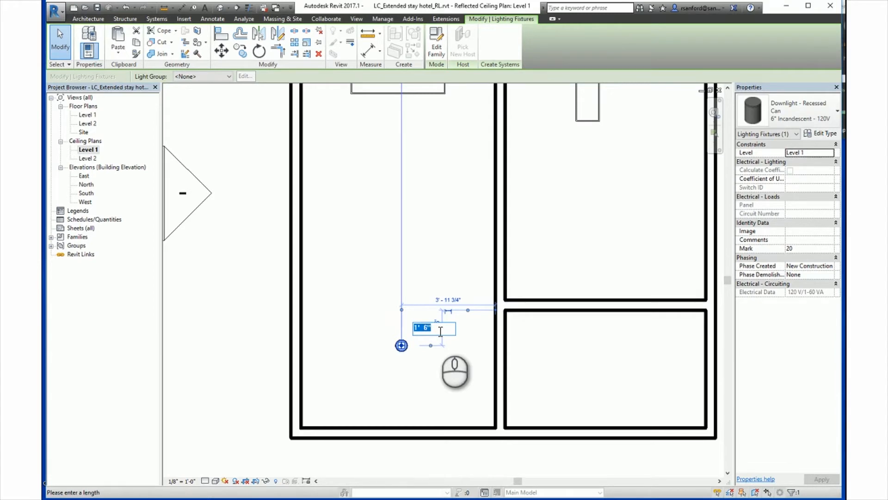
text(2)
key(Return)
click(365, 346)
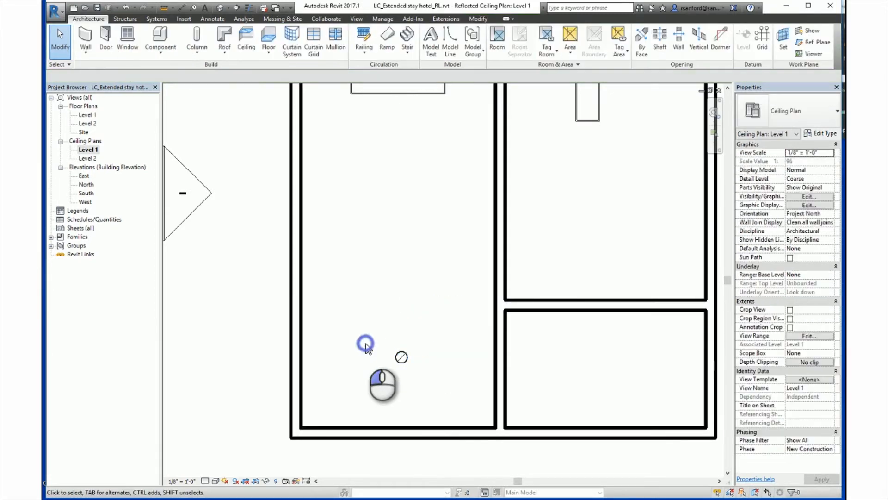
Show Level 1 as the ceiling plan's underlay and align the recessed can downlight with the kitchen sink's vertical centerline.
click(401, 356)
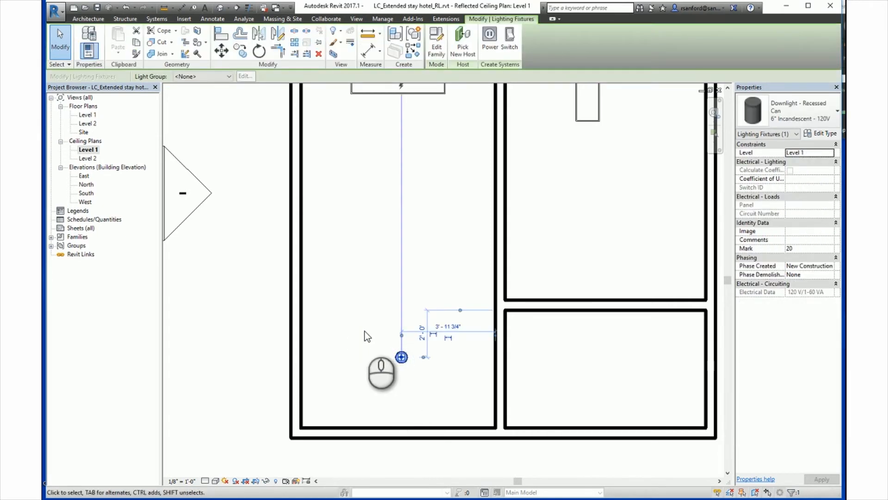
click(420, 320)
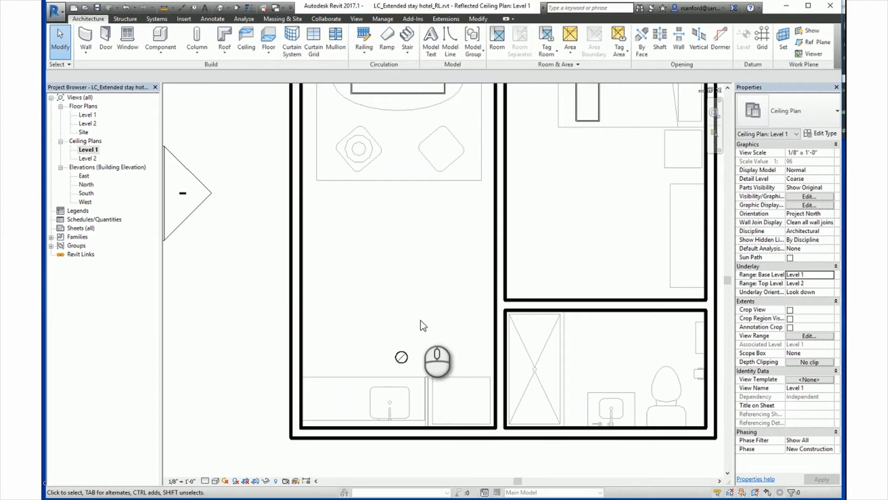
click(479, 19)
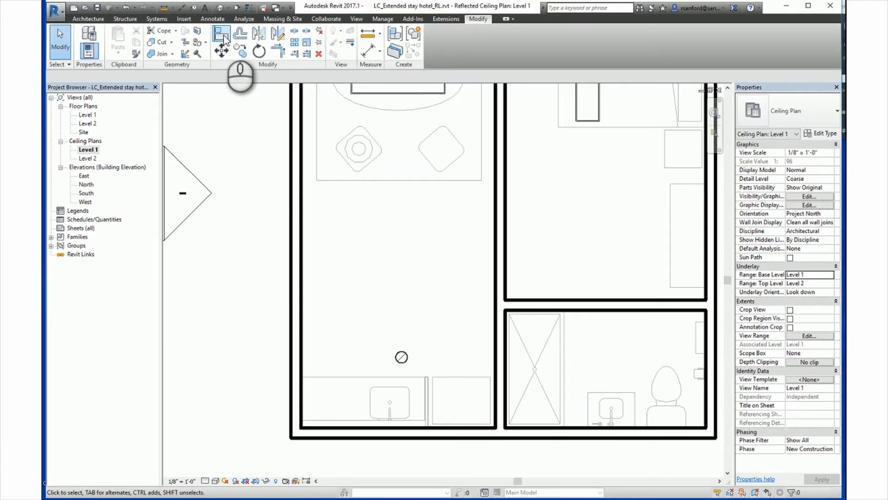
click(223, 36)
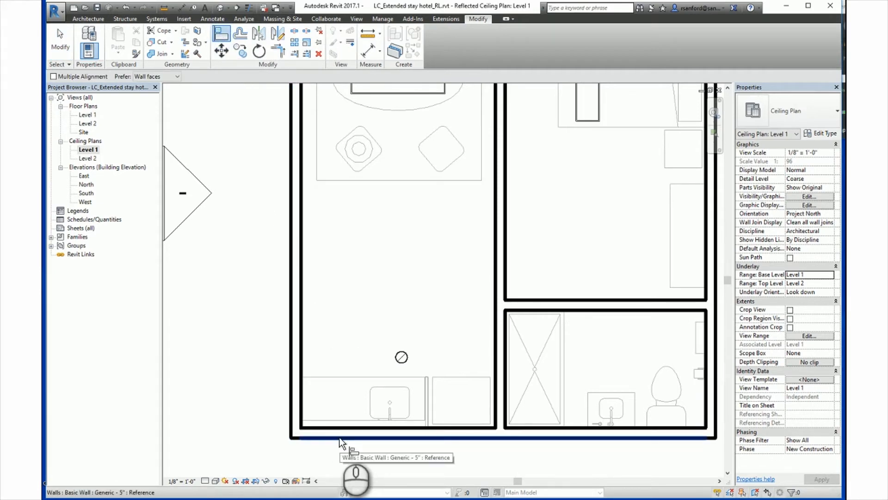
click(386, 410)
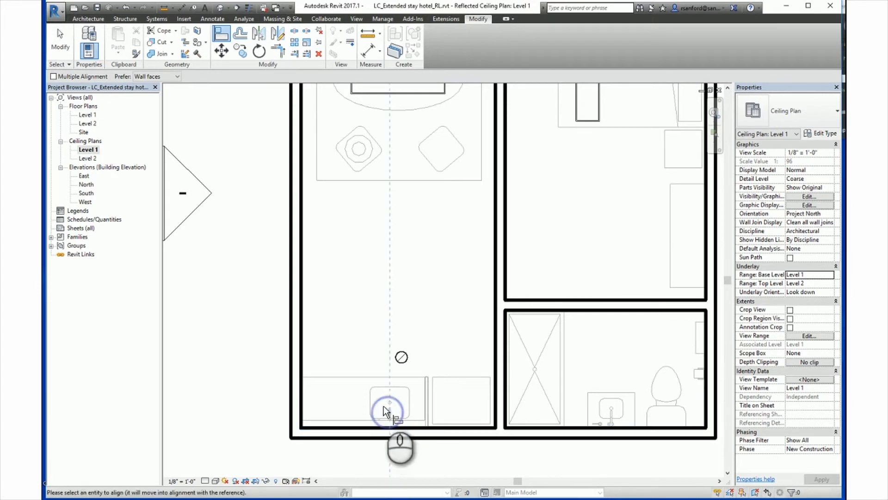
click(402, 358)
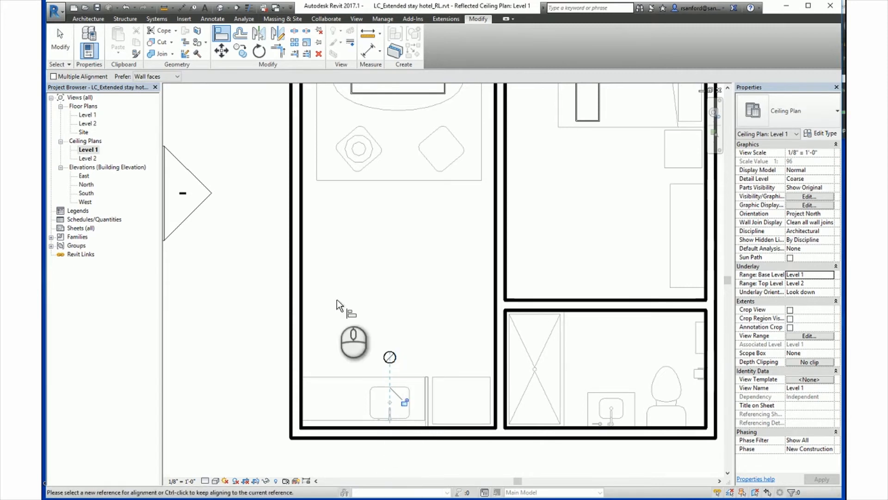
key(Escape)
key(Escape)
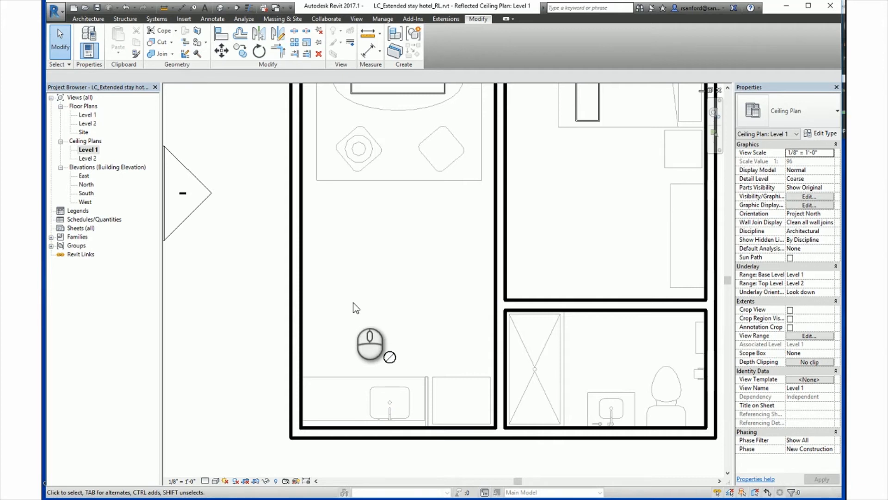
Open the type properties of the recessed can downlight above the kitchen sink.
click(390, 357)
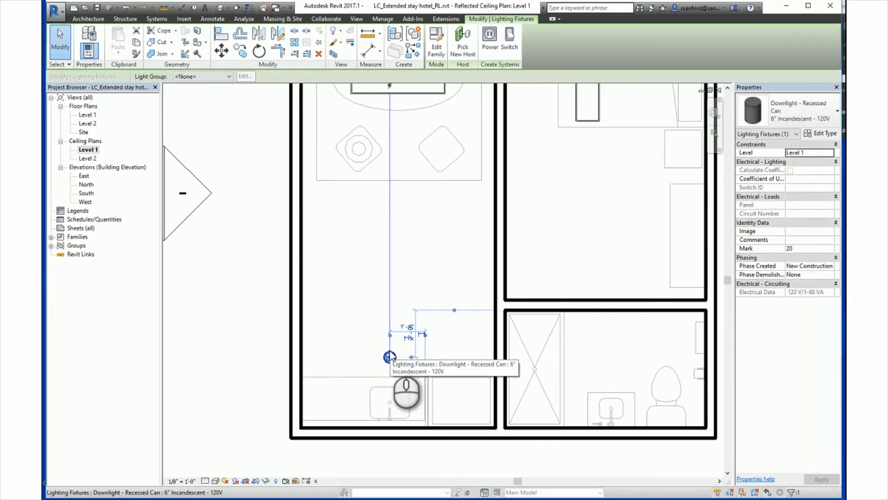
click(826, 134)
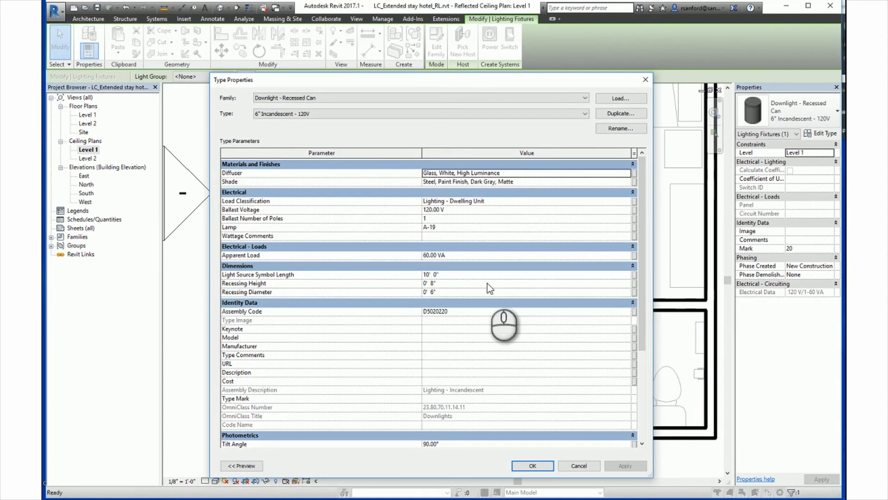